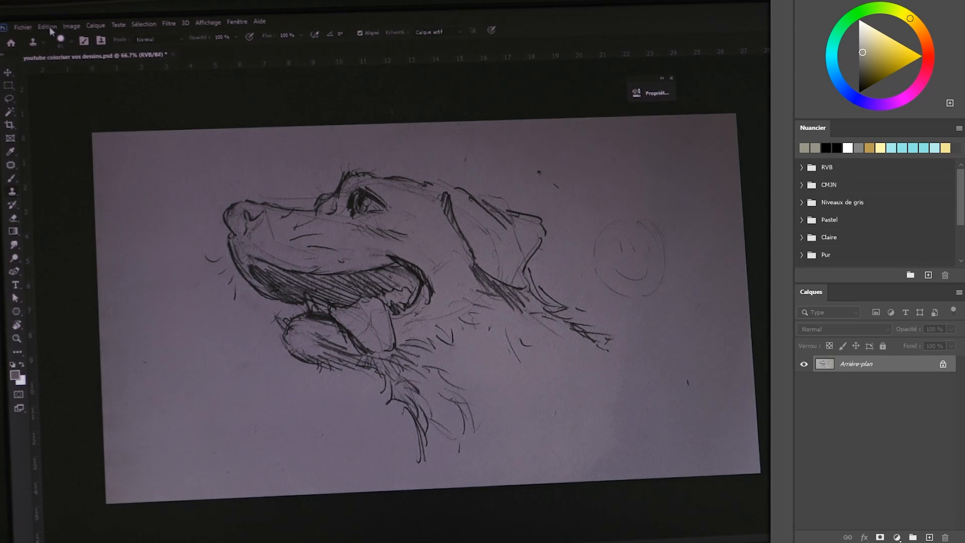
Apply a Brightness/Contrast adjustment to the scanned dog sketch with contrast 100 and brightness 69.
click(70, 26)
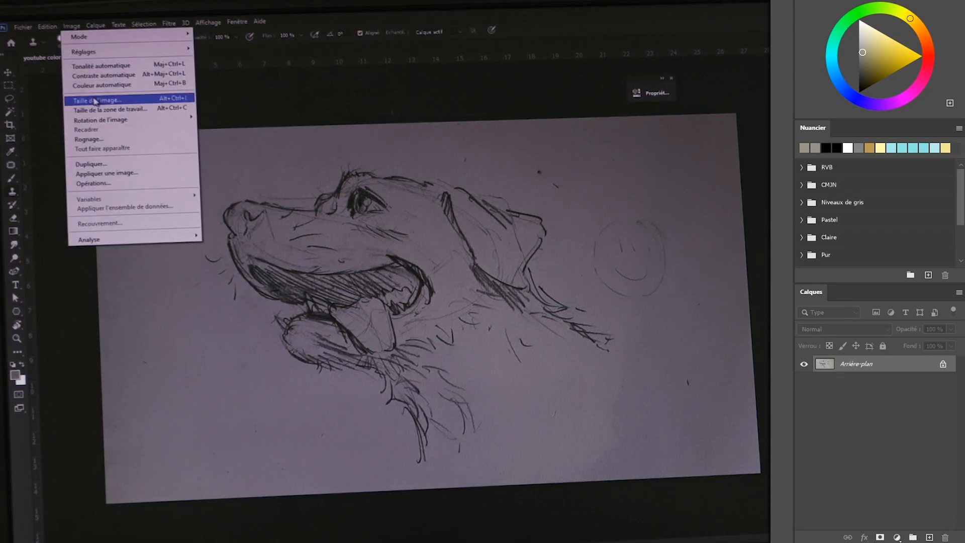
mouse_move(106, 53)
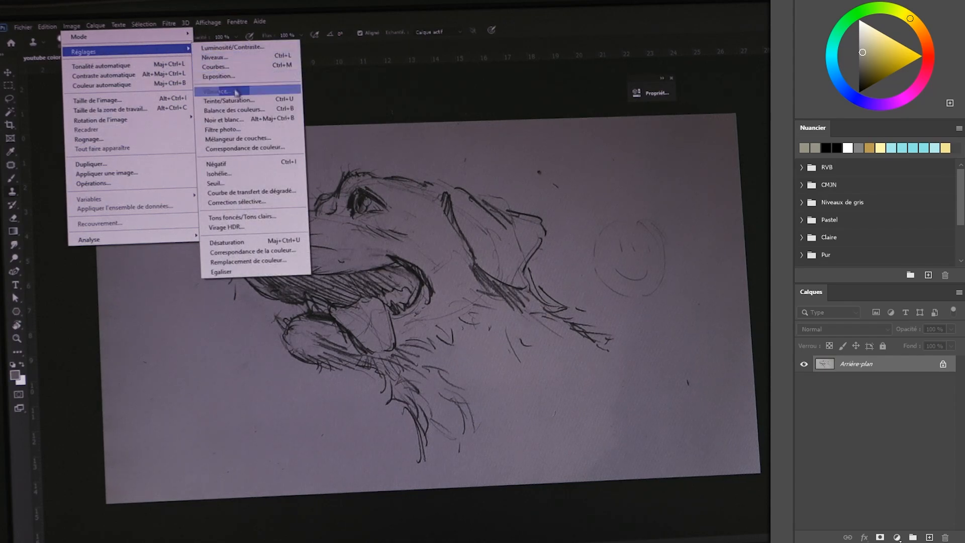
click(239, 50)
drag(477, 168, 651, 159)
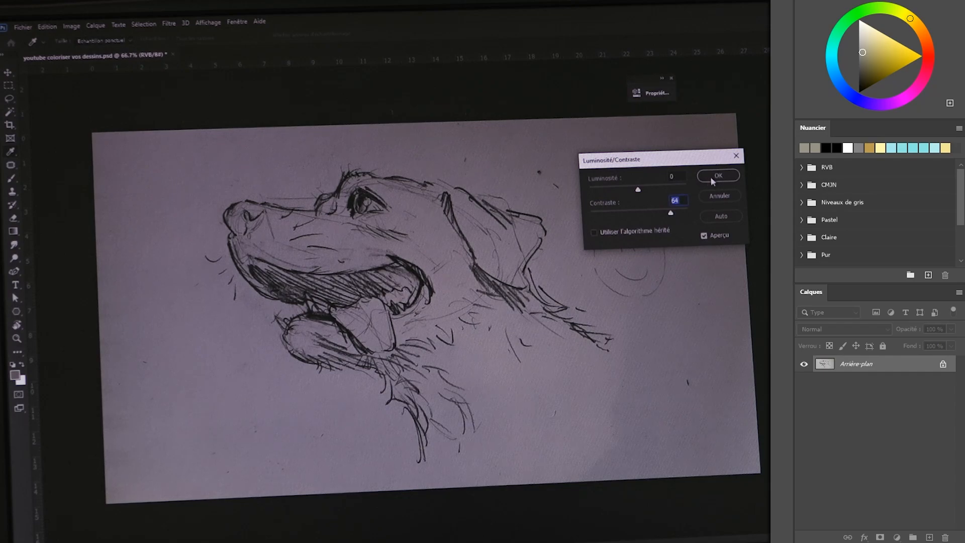
drag(638, 190, 656, 192)
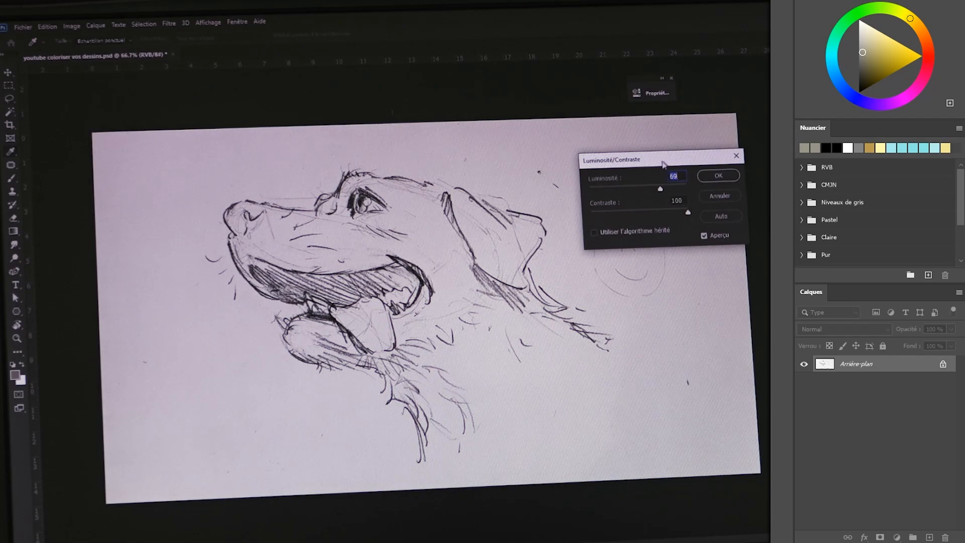
Uncover the drawing by moving the adjustment dialog aside, test brightness at 150 and settle on a lower value.
drag(663, 164, 713, 123)
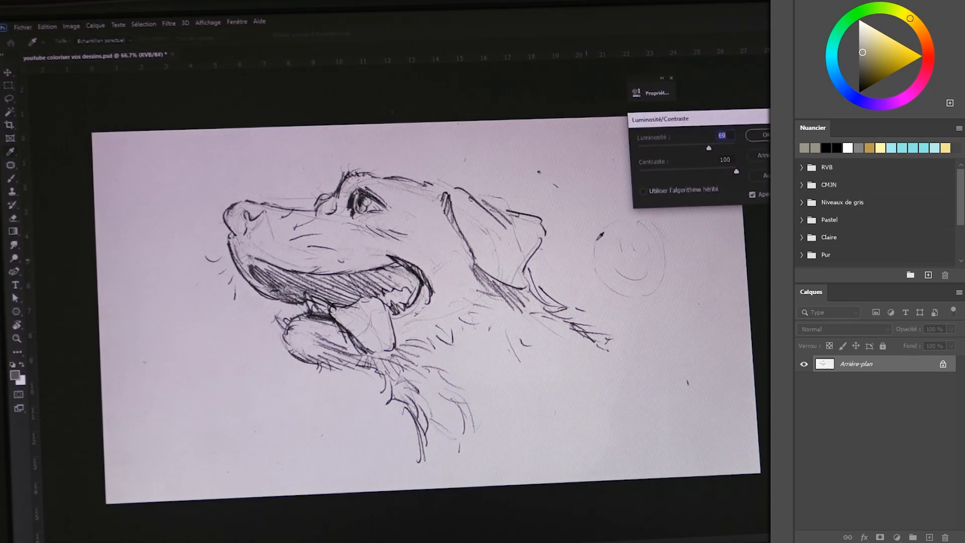
drag(712, 117, 788, 234)
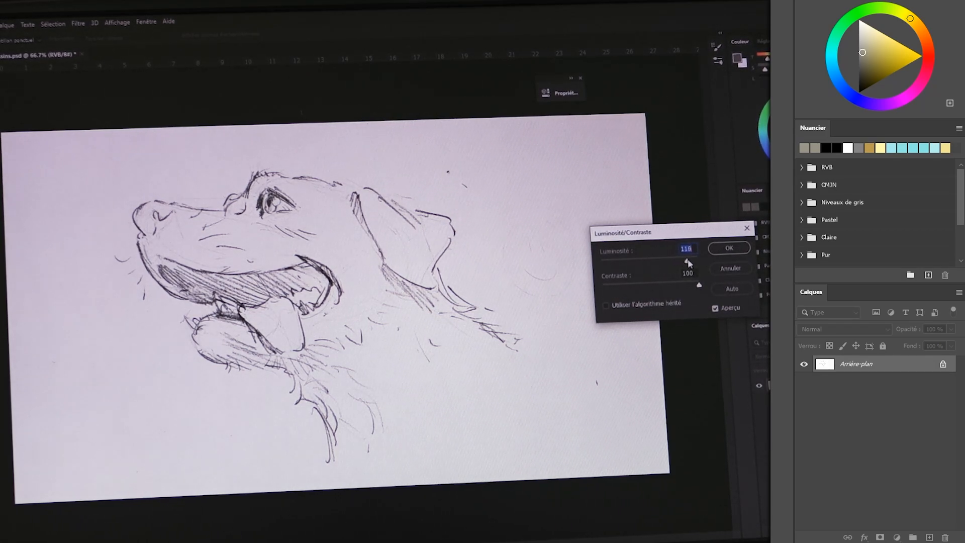
drag(682, 261, 702, 261)
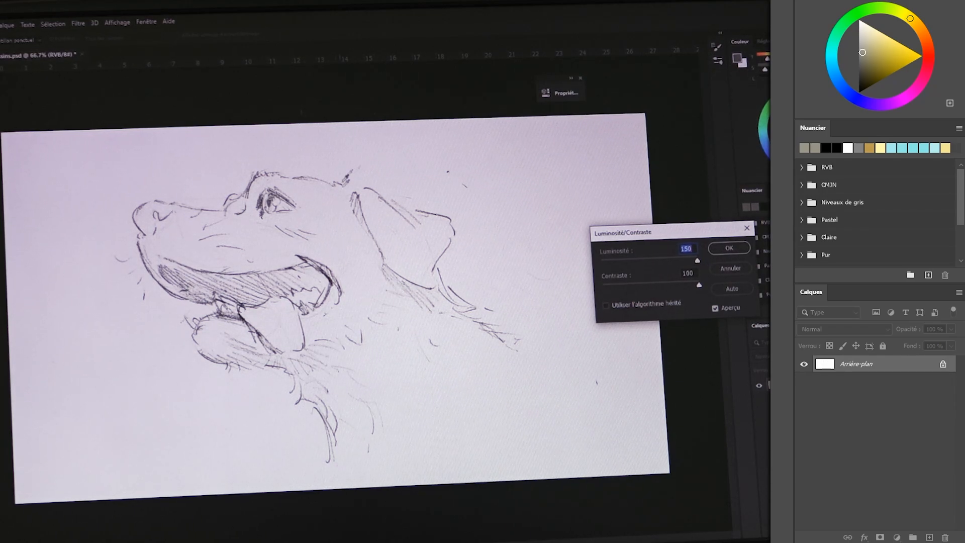
drag(698, 261, 673, 261)
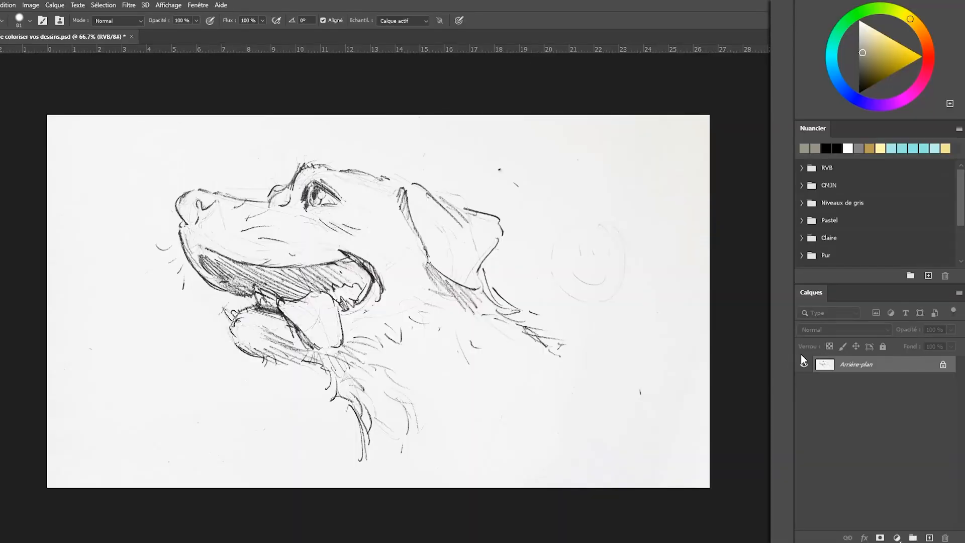
Add an empty layer, unlock the background sketch, place the sketch above the new layer and set its blend mode to Produit.
click(929, 537)
click(944, 382)
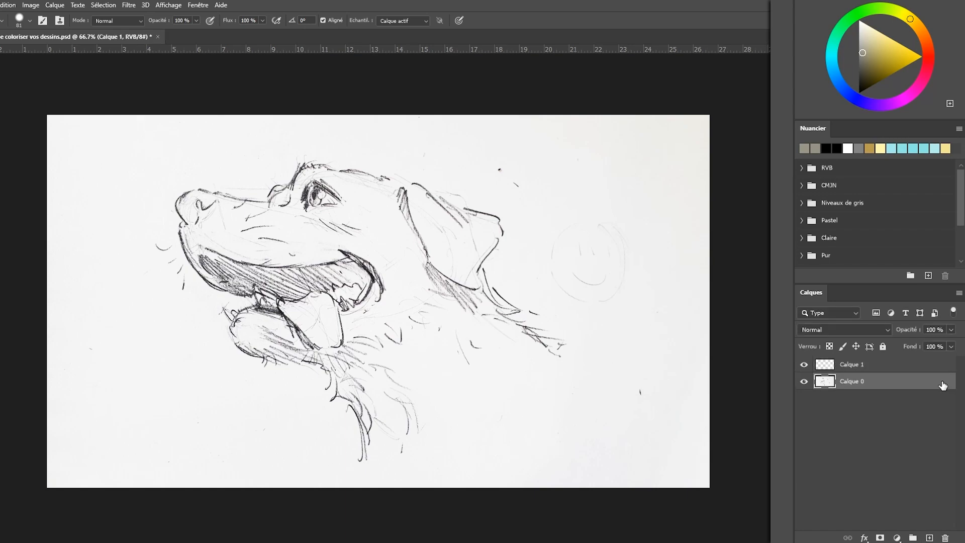
drag(838, 374, 843, 358)
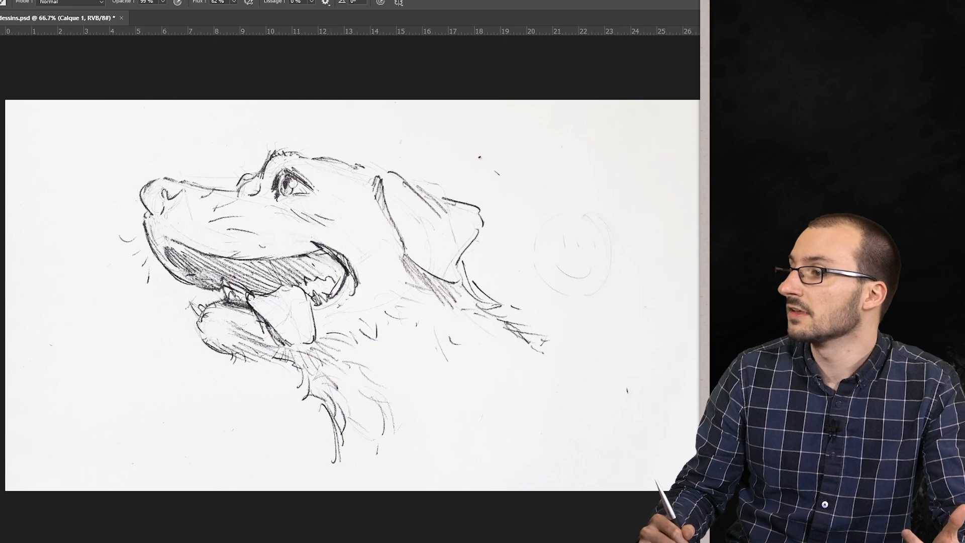
key(Delete)
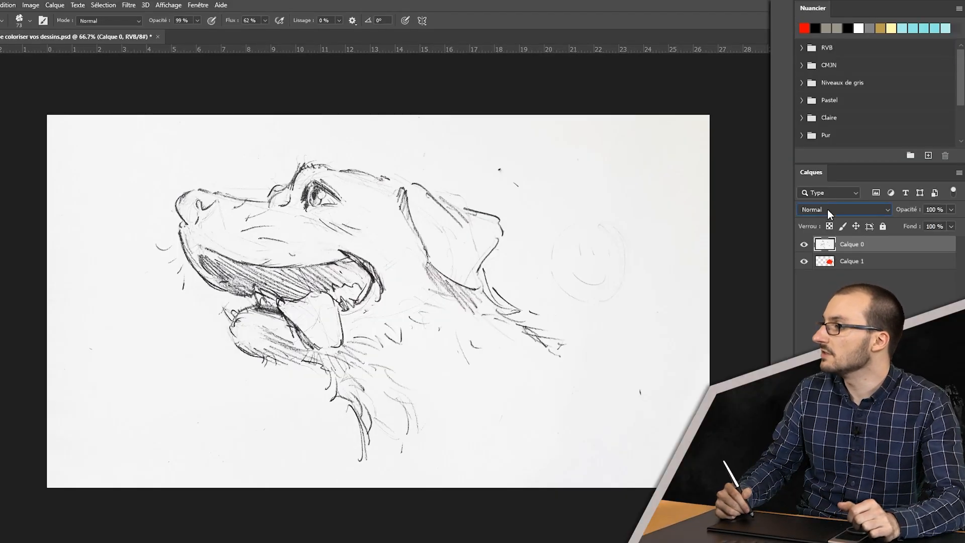
scroll(834, 207, down, 3)
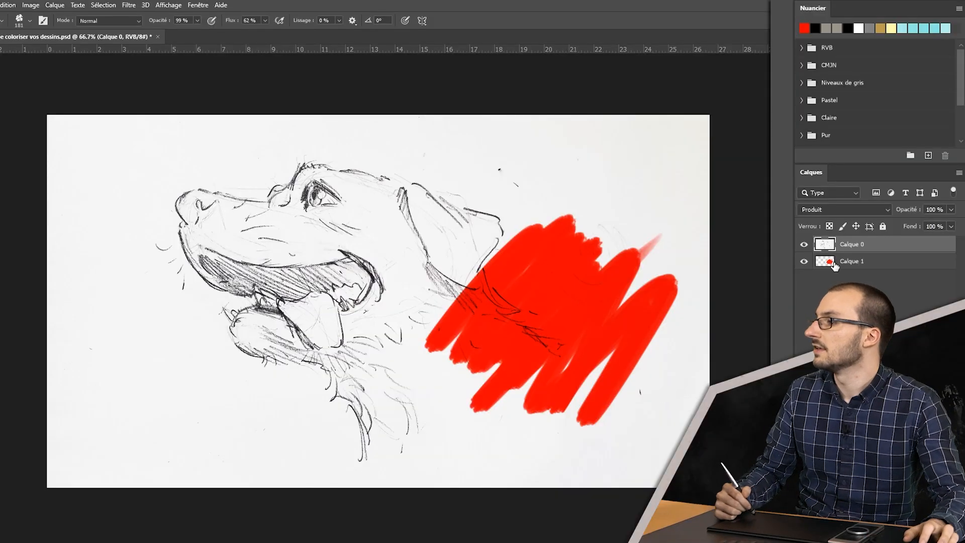
Erase the red paint on Calque 1 that spills above the dog's neck line.
click(834, 263)
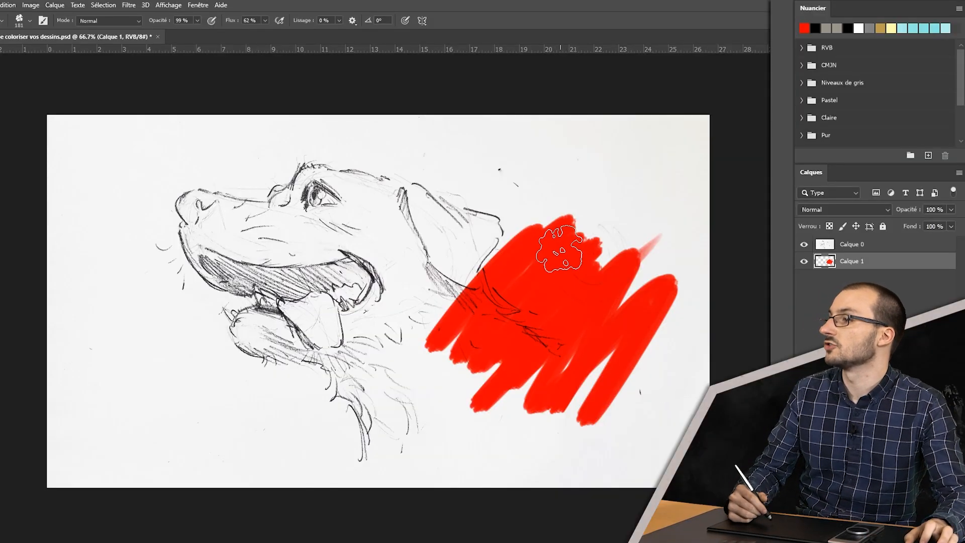
key(e)
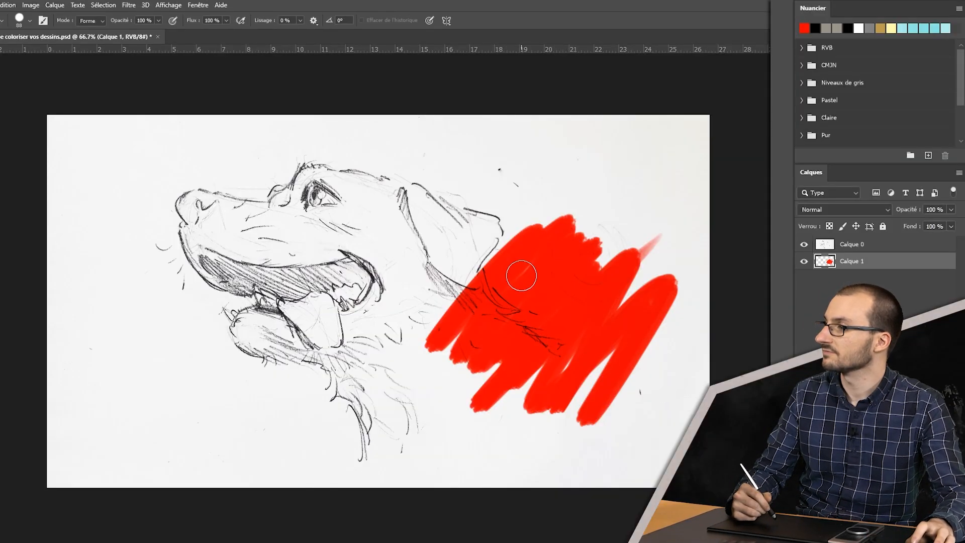
mouse_move(510, 247)
mouse_down()
mouse_move(521, 302)
mouse_move(581, 332)
mouse_move(619, 301)
mouse_move(676, 293)
mouse_move(644, 251)
mouse_move(607, 317)
mouse_move(612, 336)
mouse_move(522, 194)
mouse_move(644, 284)
mouse_move(658, 261)
mouse_up()
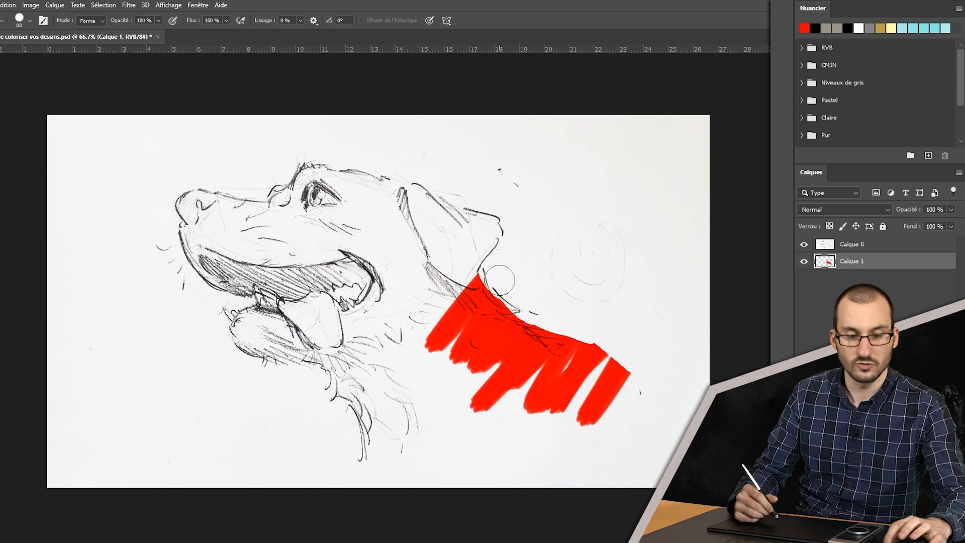
Paint the dog's head, ear and upper neck on Calque 1 with an ochre of hue 40, saturation 51 and brightness 91.
key(b)
mouse_move(934, 134)
mouse_down()
mouse_move(929, 92)
mouse_move(917, 86)
mouse_move(888, 105)
mouse_up()
click(890, 103)
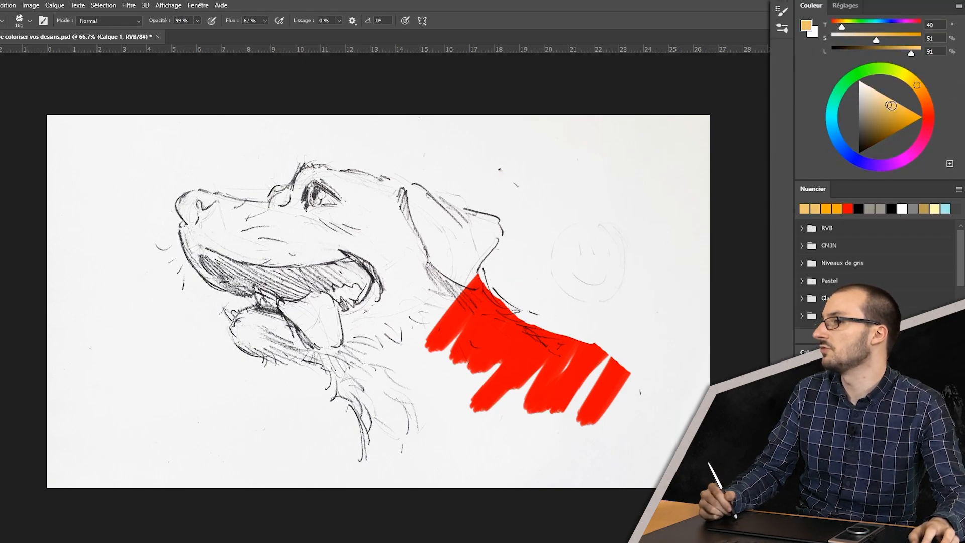
drag(435, 268, 422, 267)
mouse_move(430, 300)
mouse_down()
mouse_move(479, 373)
mouse_move(467, 343)
mouse_move(481, 321)
mouse_move(462, 263)
mouse_move(477, 241)
mouse_move(421, 206)
mouse_move(487, 231)
mouse_move(476, 263)
mouse_move(440, 256)
mouse_move(405, 277)
mouse_move(366, 234)
mouse_move(243, 246)
mouse_move(199, 231)
mouse_move(204, 245)
mouse_move(192, 206)
mouse_move(315, 225)
mouse_up()
mouse_move(293, 226)
mouse_down()
mouse_move(278, 192)
mouse_move(286, 209)
mouse_move(303, 176)
mouse_move(295, 188)
mouse_move(335, 180)
mouse_move(307, 173)
mouse_move(299, 184)
mouse_move(397, 196)
mouse_up()
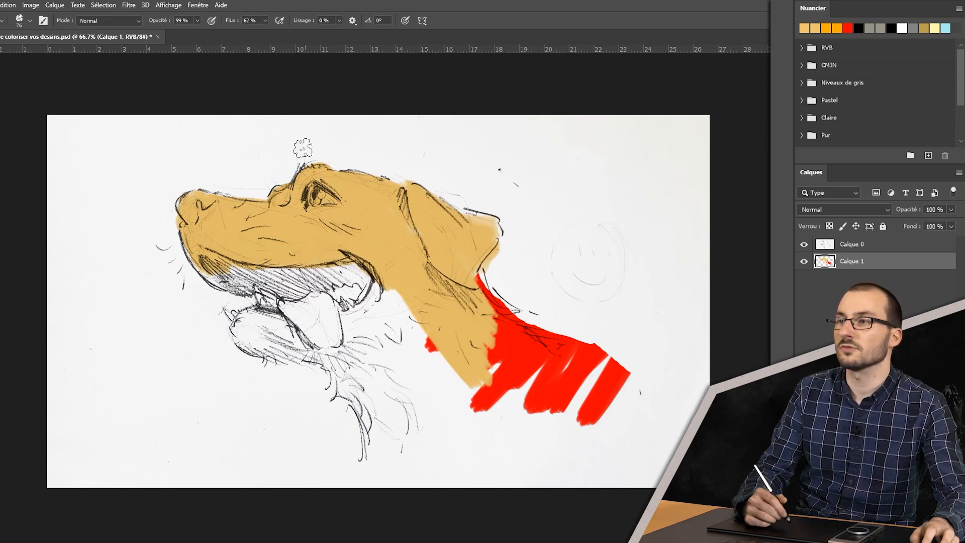
Lasso the dog's whole silhouette, fill it with ochre on new layer Calque 2, deselect it and hide Calque 1.
click(10, 77)
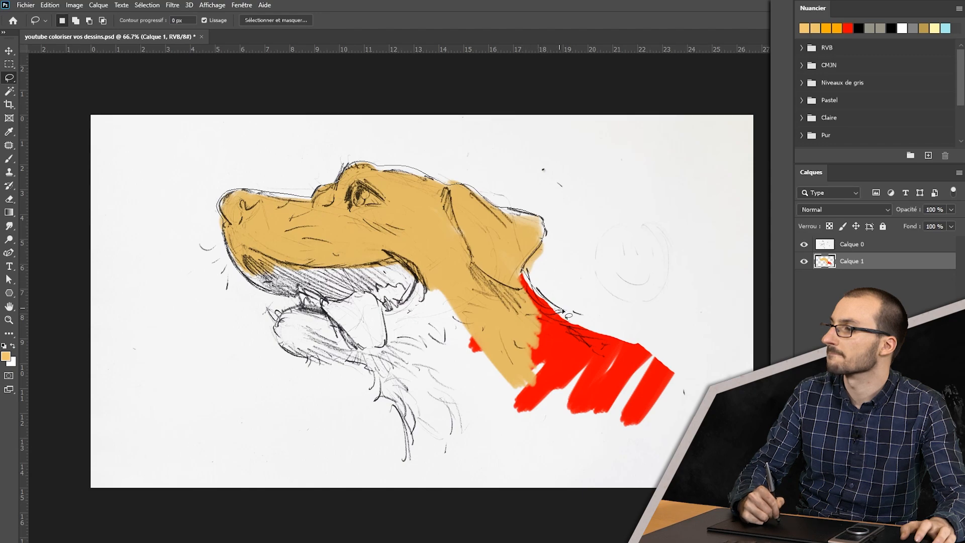
mouse_move(609, 340)
mouse_down()
mouse_move(638, 348)
mouse_move(491, 445)
mouse_up()
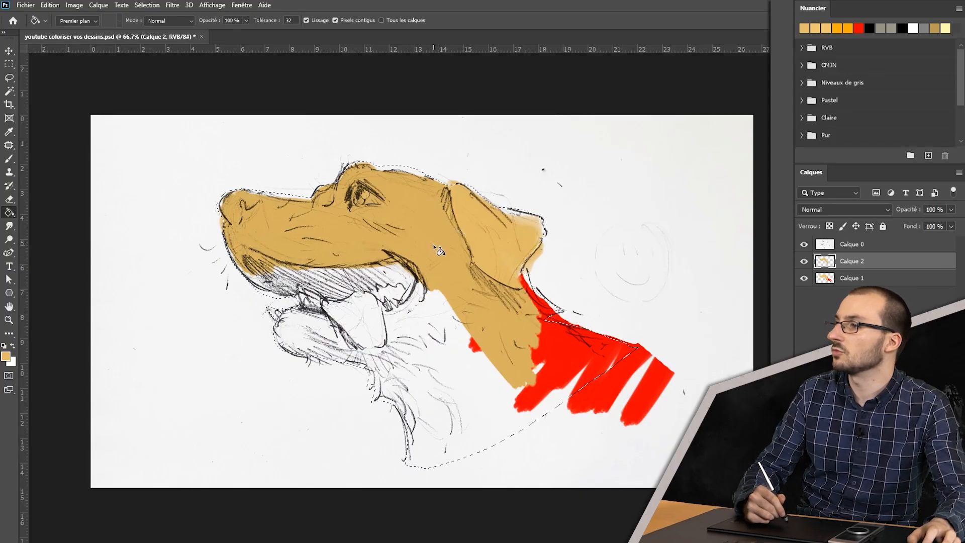
click(459, 313)
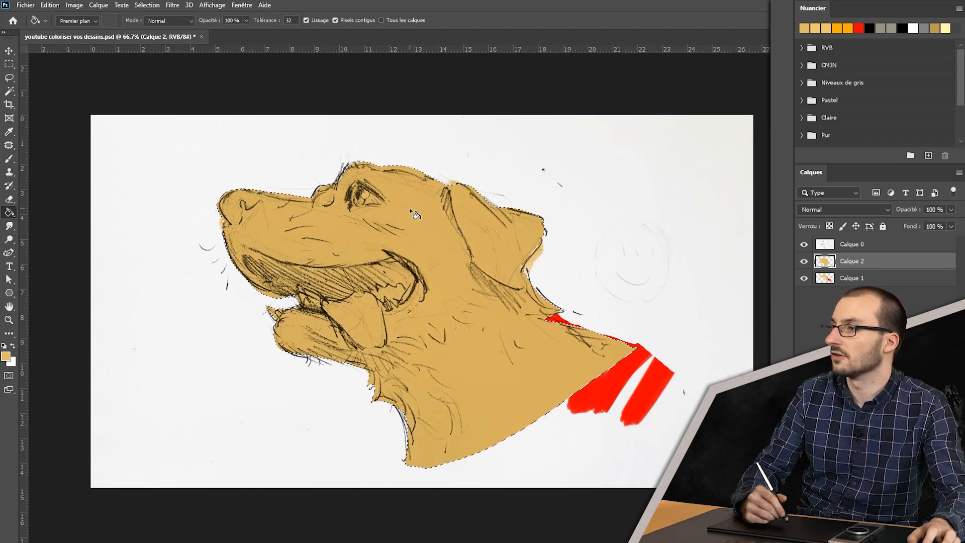
key(ctrl+d)
key(e)
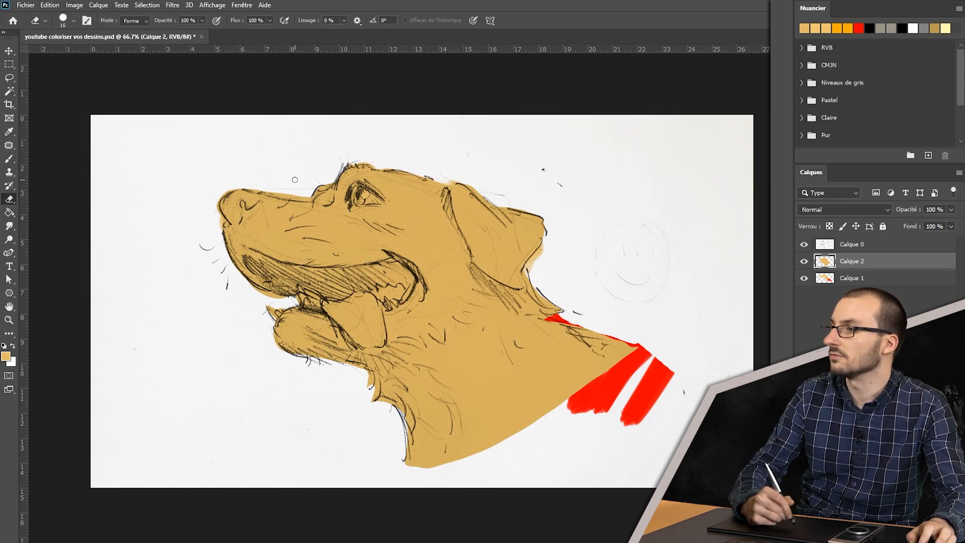
click(803, 279)
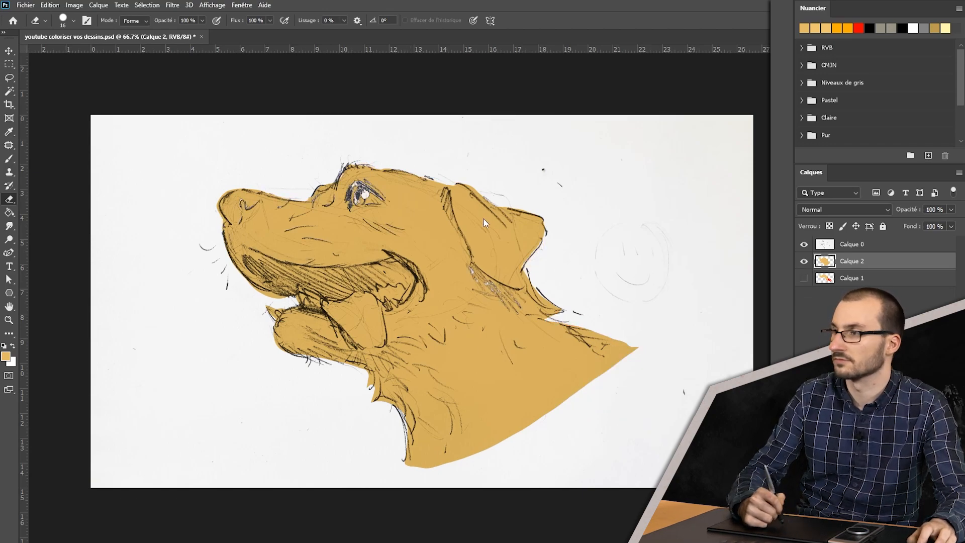
Brush sampled ochre tones over the eye, cheek, ear and neck on Calque 2, and lock the layer's transparent pixels.
key(b)
mouse_move(382, 211)
mouse_down()
mouse_move(354, 196)
mouse_move(363, 183)
mouse_up()
alt+click(438, 232)
mouse_move(474, 281)
mouse_down()
mouse_move(501, 318)
mouse_move(481, 259)
mouse_move(450, 304)
mouse_move(520, 339)
mouse_up()
drag(574, 358, 487, 298)
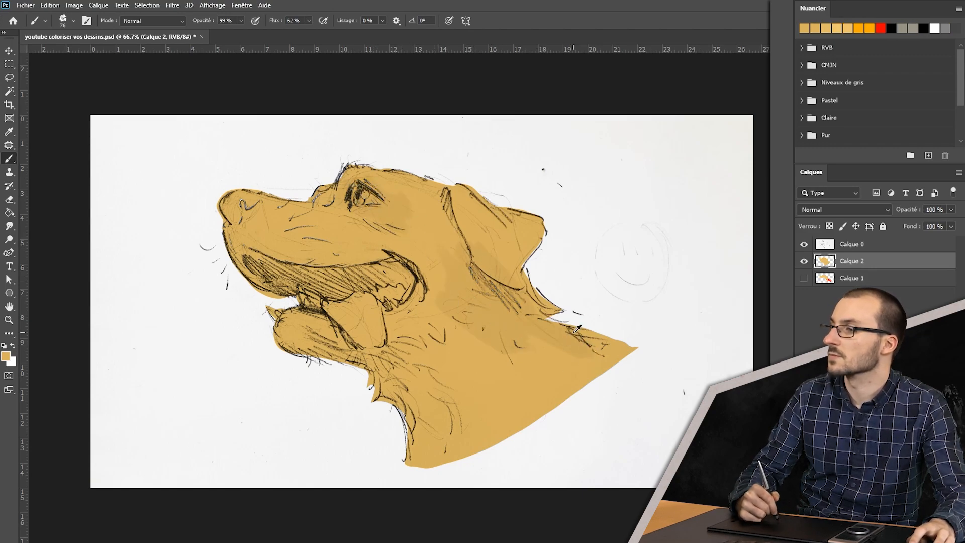
alt+click(493, 355)
drag(492, 348, 430, 279)
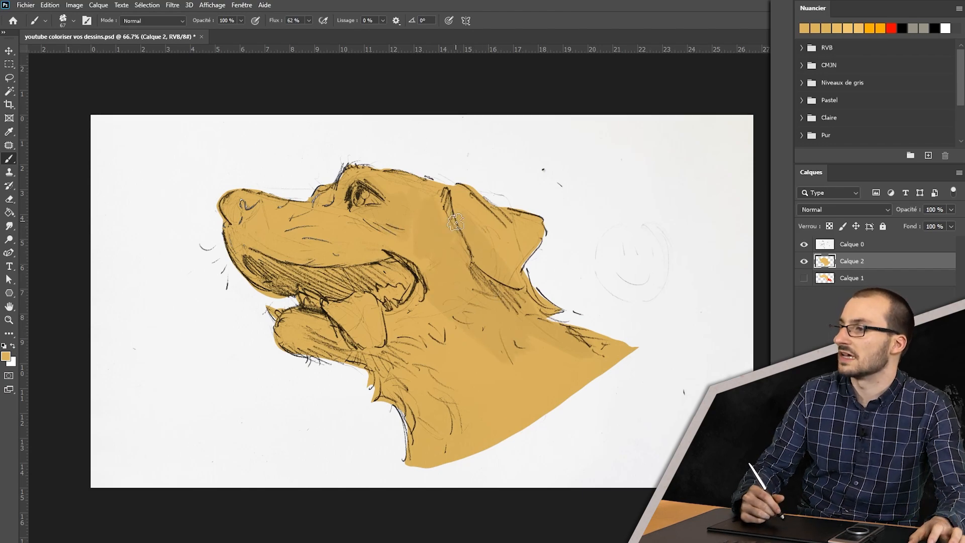
drag(501, 253, 492, 259)
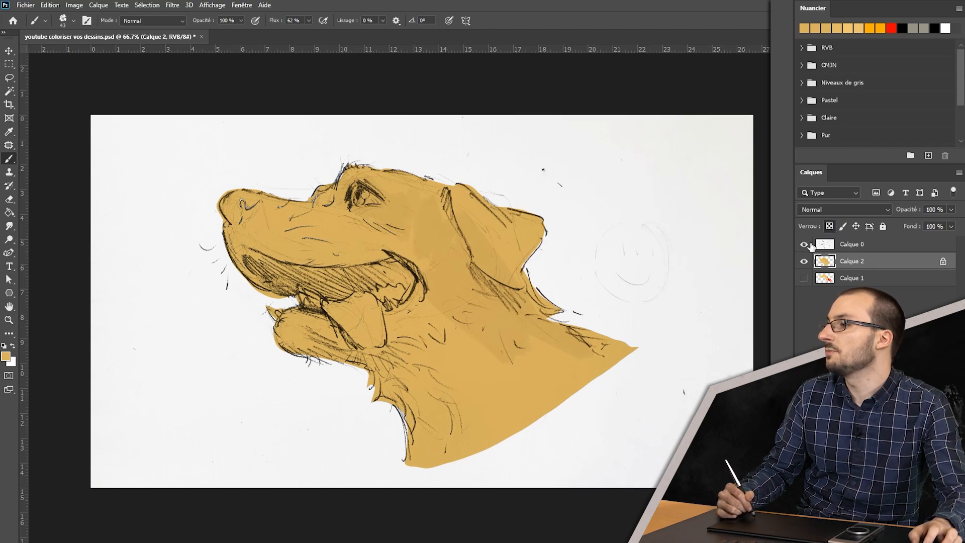
Paint broad red strokes across the dog's neck on Calque 2 with its transparent pixels locked.
drag(478, 301, 477, 315)
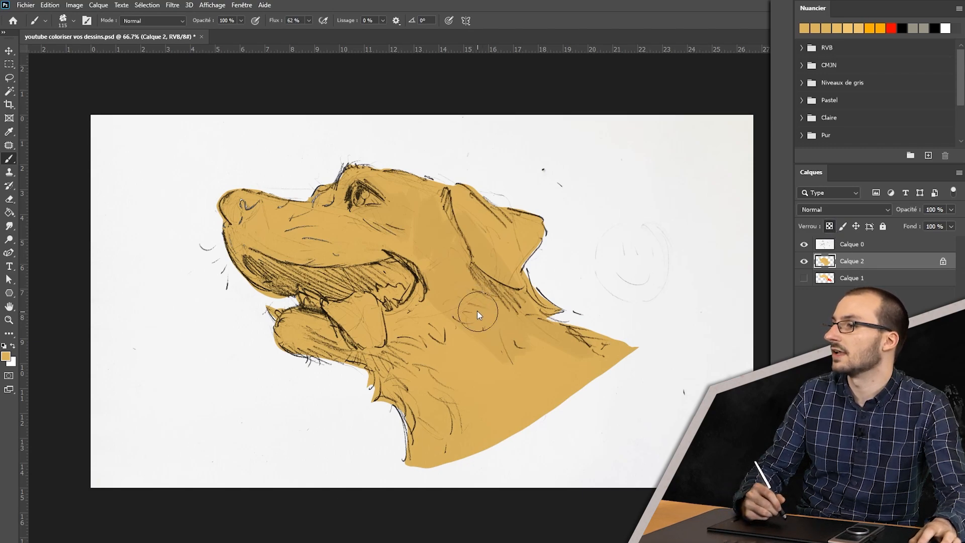
click(891, 27)
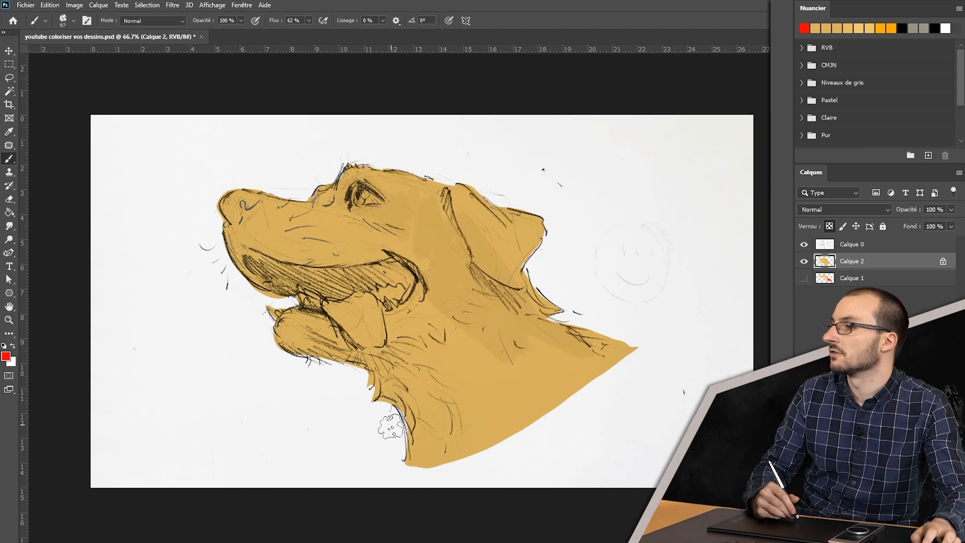
drag(410, 416, 551, 303)
drag(427, 448, 601, 333)
mouse_move(679, 266)
mouse_down()
mouse_move(689, 273)
mouse_move(452, 476)
mouse_move(437, 331)
mouse_move(613, 270)
mouse_up()
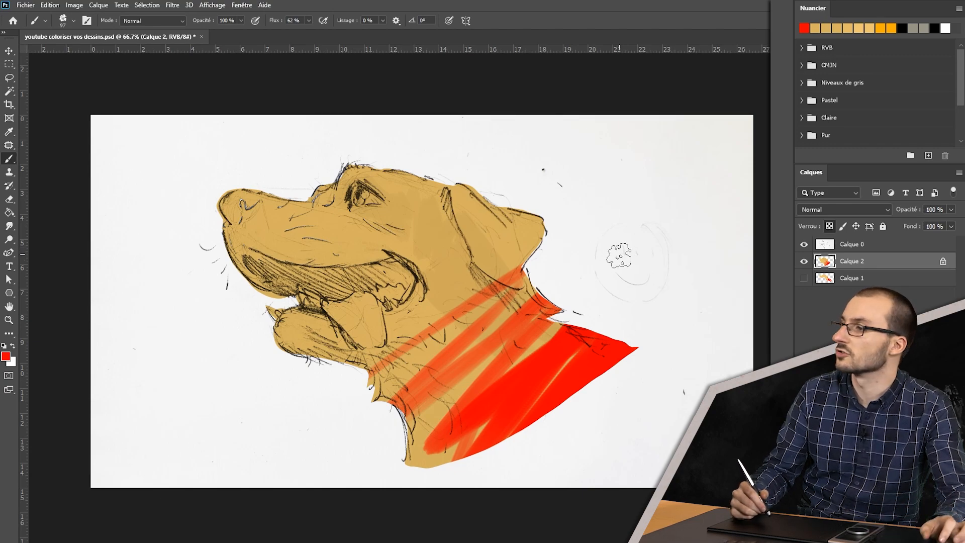
Cover the red strokes on the dog's neck with an ochre sampled from the cheek area.
mouse_move(442, 295)
mouse_down()
mouse_move(542, 401)
mouse_move(585, 394)
mouse_up()
alt+click(434, 259)
mouse_move(446, 241)
mouse_down()
mouse_move(528, 241)
mouse_move(570, 267)
mouse_move(629, 367)
mouse_move(503, 452)
mouse_move(467, 449)
mouse_move(433, 464)
mouse_move(439, 309)
mouse_move(311, 344)
mouse_move(306, 275)
mouse_up()
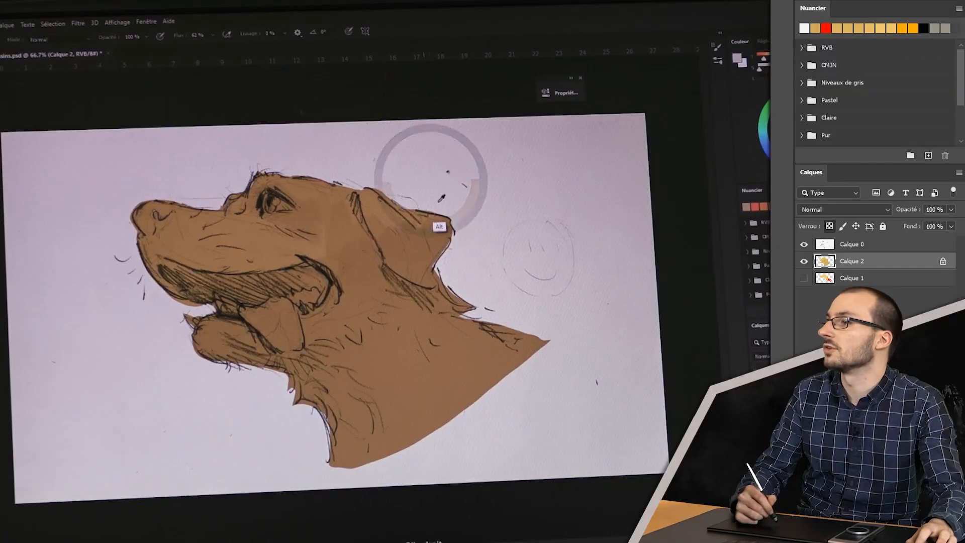
Unlock Calque 2's transparent pixels and paint white strokes over the cheek, ear and neck at 46% brush opacity.
mouse_move(391, 241)
mouse_down()
mouse_move(380, 143)
mouse_move(390, 246)
mouse_move(385, 181)
mouse_move(351, 236)
mouse_up()
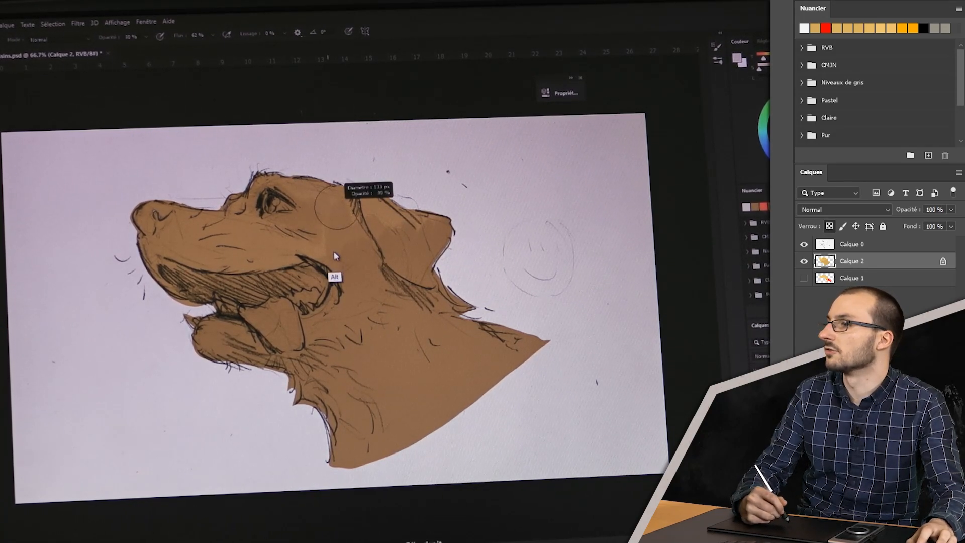
click(828, 227)
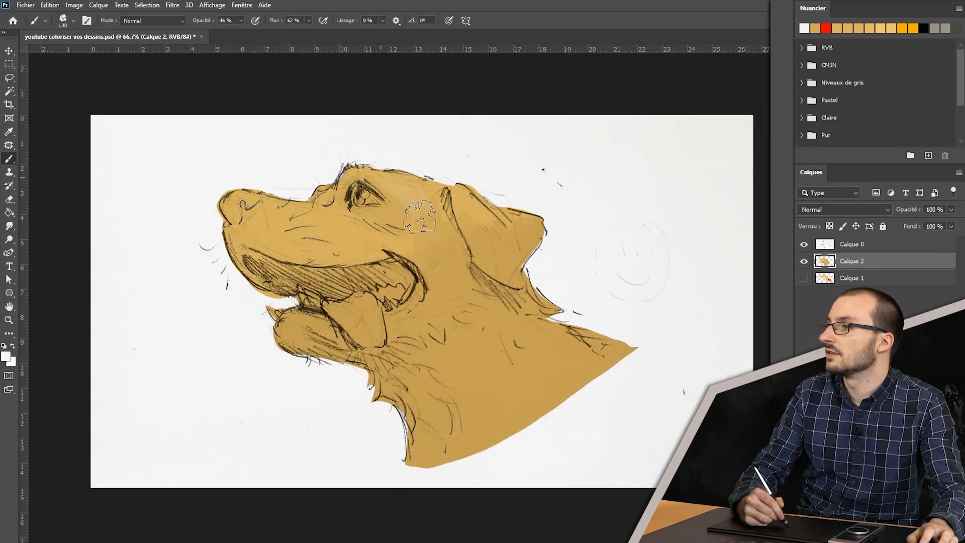
mouse_move(423, 212)
mouse_down()
mouse_move(431, 236)
mouse_move(420, 247)
mouse_move(412, 234)
mouse_move(411, 220)
mouse_move(457, 264)
mouse_move(448, 242)
mouse_move(475, 283)
mouse_move(452, 262)
mouse_move(483, 230)
mouse_move(441, 251)
mouse_move(474, 296)
mouse_move(475, 211)
mouse_move(512, 244)
mouse_move(474, 230)
mouse_move(461, 209)
mouse_move(477, 207)
mouse_move(454, 218)
mouse_move(448, 258)
mouse_move(458, 285)
mouse_move(472, 275)
mouse_move(470, 334)
mouse_move(452, 289)
mouse_move(417, 252)
mouse_up()
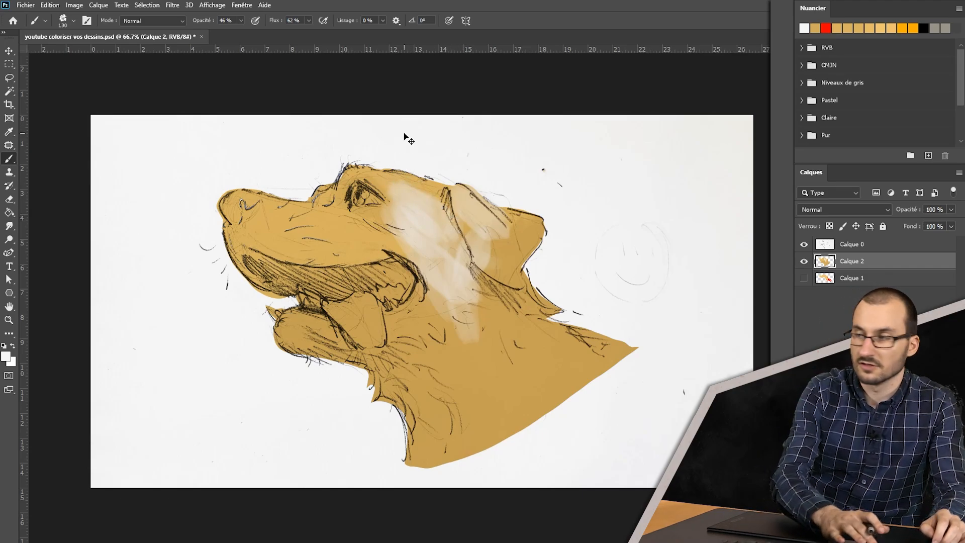
Undo the white strokes on the dog and the unlocking of Calque 2's transparent pixels.
key(ctrl+z)
key(ctrl+z)
key(ctrl+z)
key(ctrl+z)
key(ctrl+z)
key(ctrl+z)
key(ctrl+z)
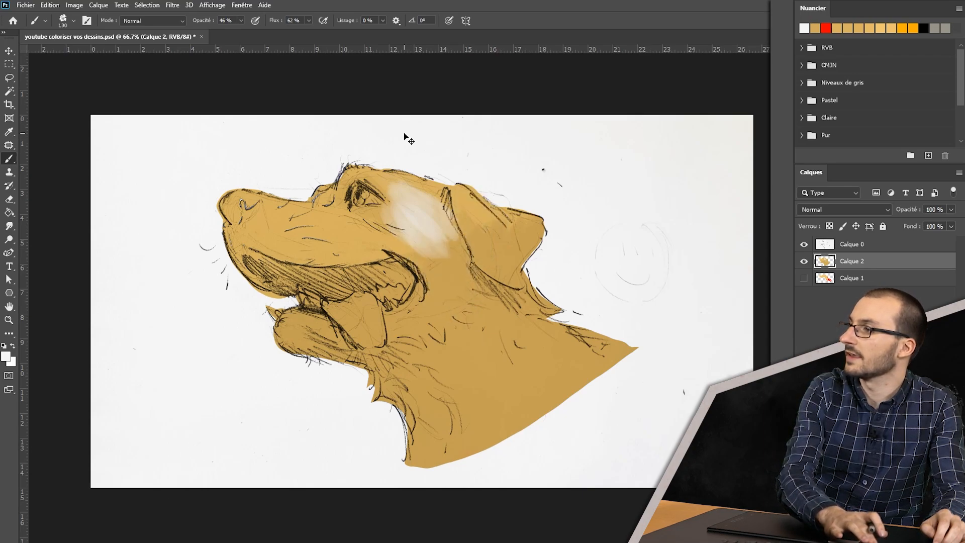
key(ctrl+z)
key(ctrl+z)
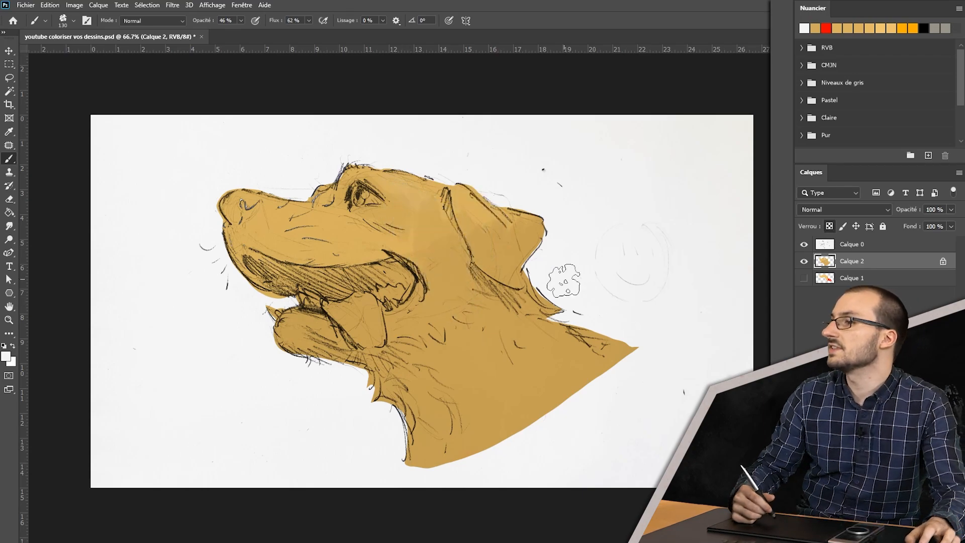
Paint pale yellow highlights (hue 48°, saturation 36%, brightness 100%) on the dog's forehead, upper ear and muzzle bridge.
click(891, 210)
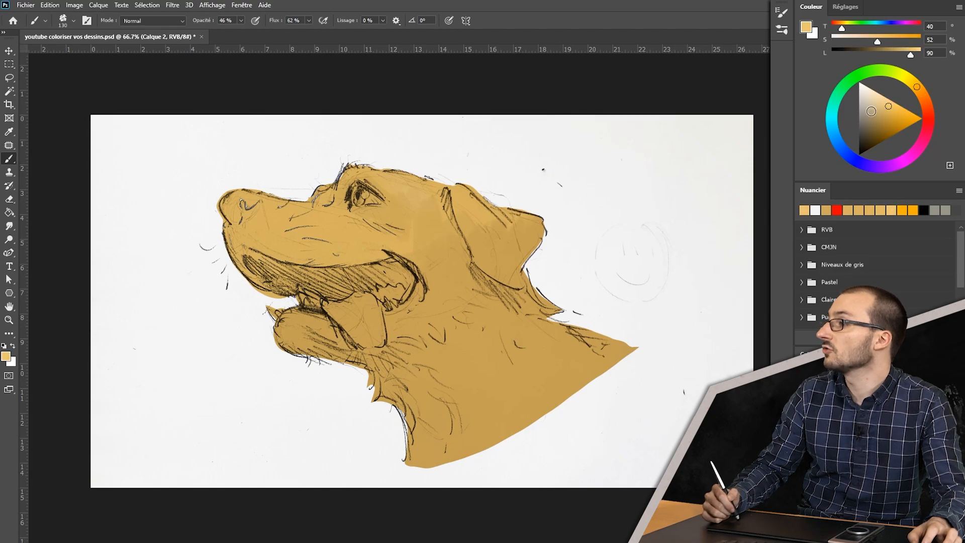
click(881, 95)
click(913, 81)
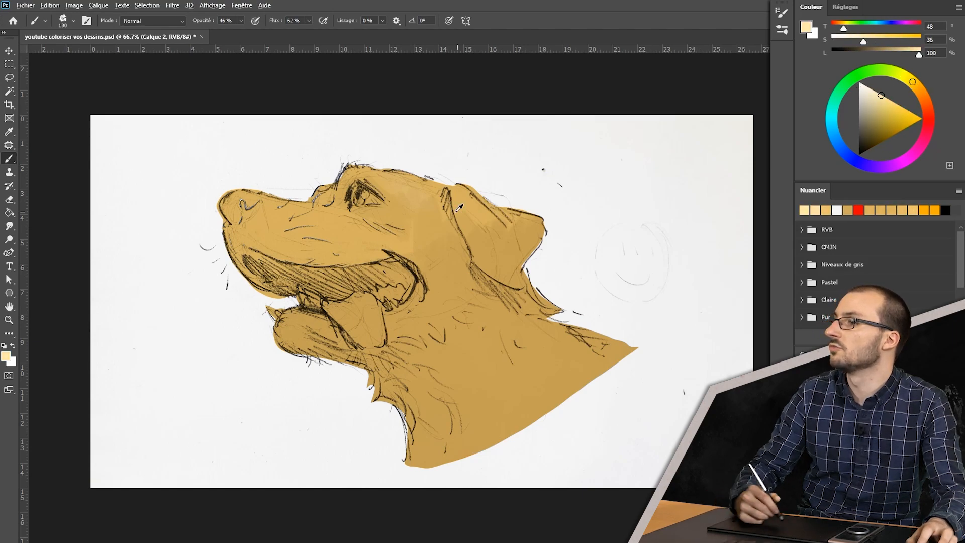
mouse_move(419, 189)
mouse_down()
mouse_move(406, 208)
mouse_move(399, 294)
mouse_up()
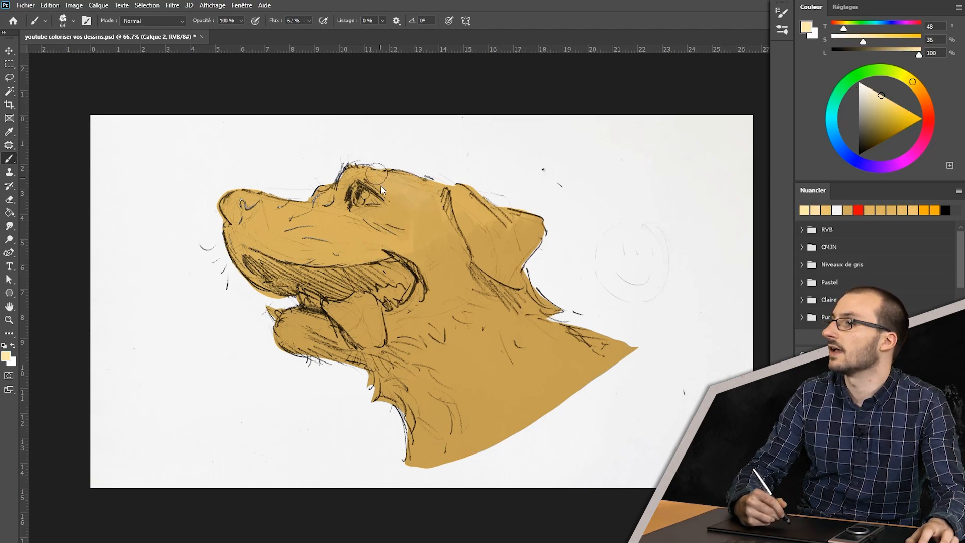
mouse_move(381, 187)
mouse_down()
mouse_move(405, 198)
mouse_move(385, 179)
mouse_move(421, 196)
mouse_move(403, 183)
mouse_move(465, 198)
mouse_move(456, 192)
mouse_move(507, 225)
mouse_up()
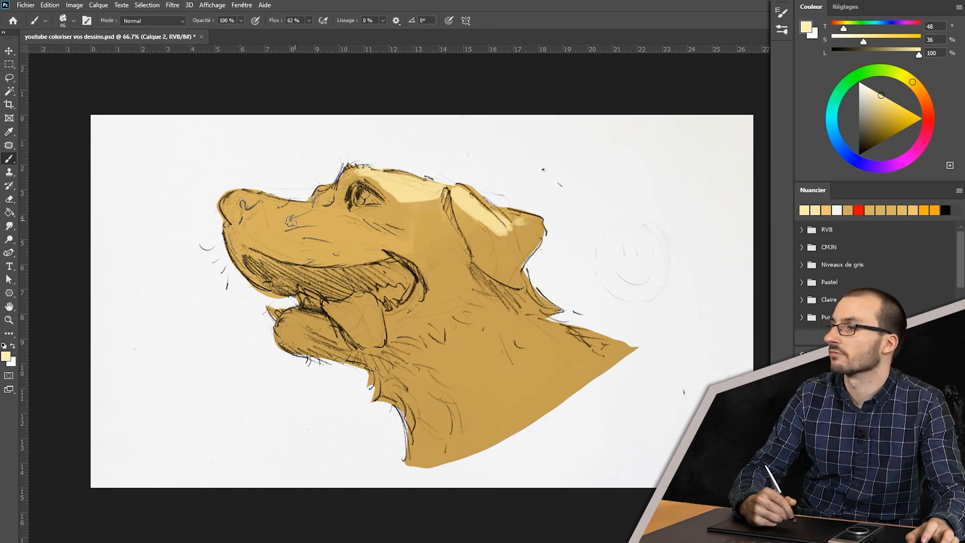
mouse_move(265, 200)
mouse_down()
mouse_move(310, 211)
mouse_move(297, 206)
mouse_up()
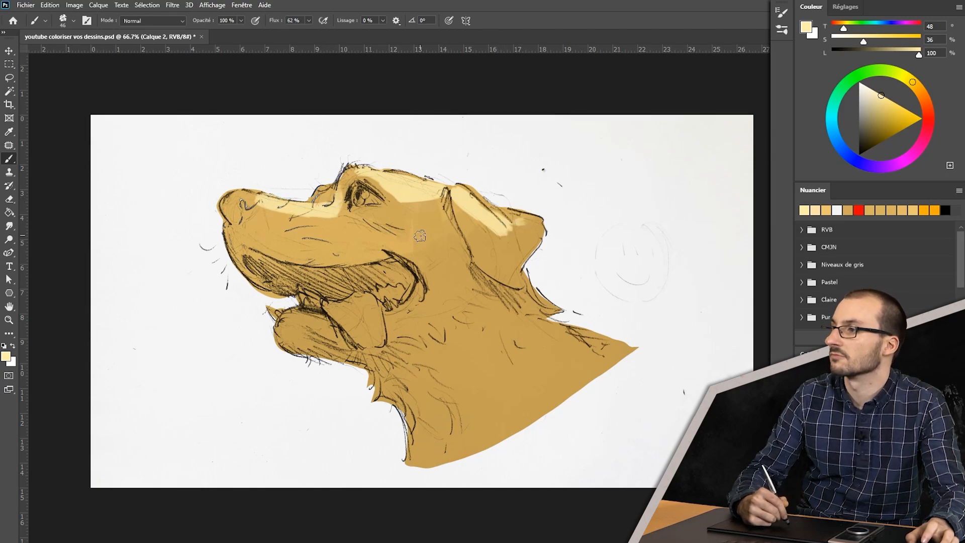
Enlarge the brush and paint pale yellow highlights on the cheek below and behind the eye.
key(bracketright)
key(bracketright)
key(bracketright)
key(bracketright)
mouse_move(362, 225)
mouse_down()
mouse_move(415, 239)
mouse_move(439, 229)
mouse_up()
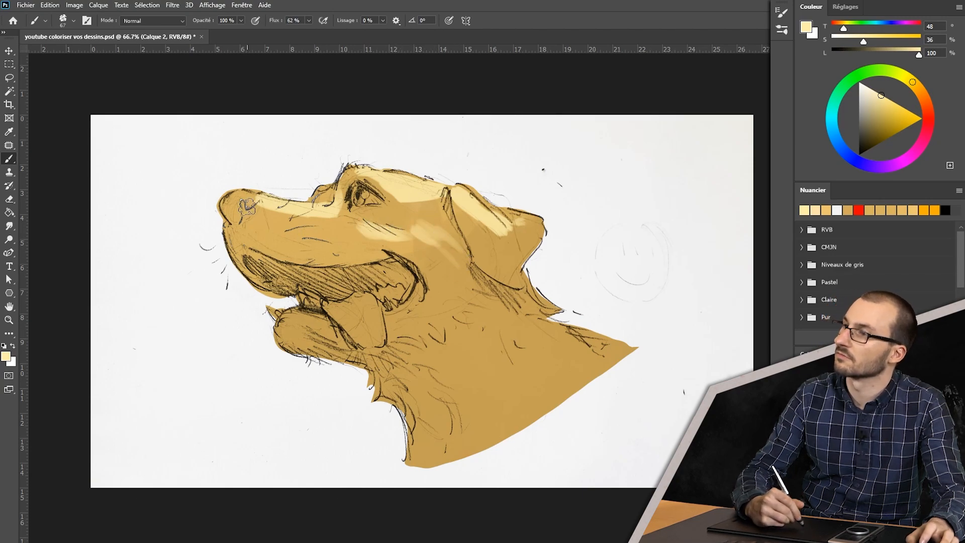
Paint the nose with a sampled dark brown, and cover it with a lighter brown (hue 29°, saturation 46%, brightness 71%).
alt+click(361, 190)
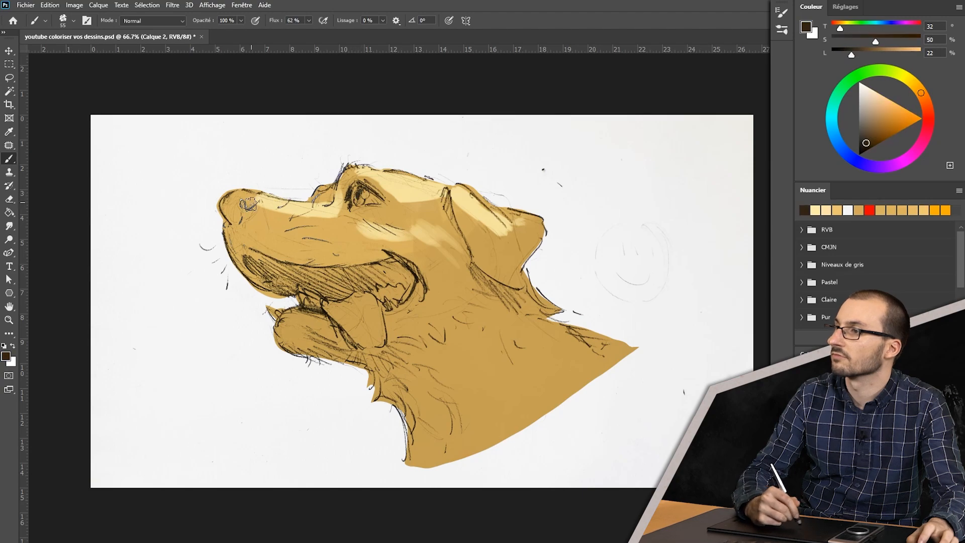
drag(232, 218, 239, 200)
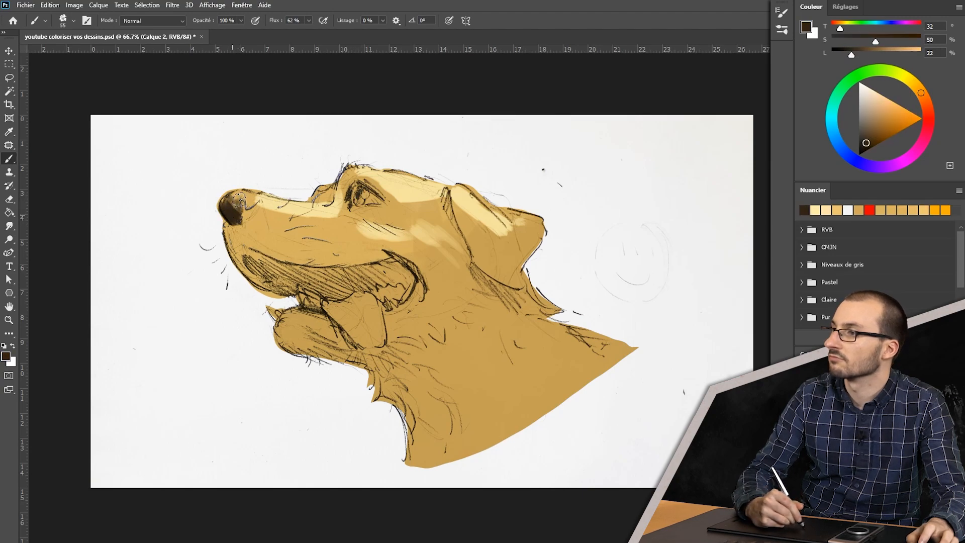
click(922, 94)
drag(880, 122, 879, 115)
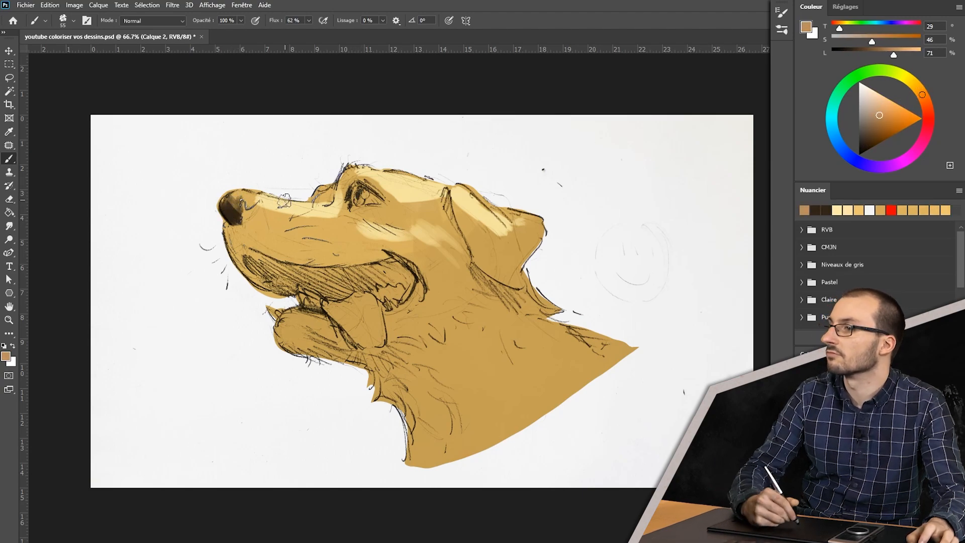
mouse_move(229, 215)
mouse_down()
mouse_move(229, 203)
mouse_move(251, 195)
mouse_up()
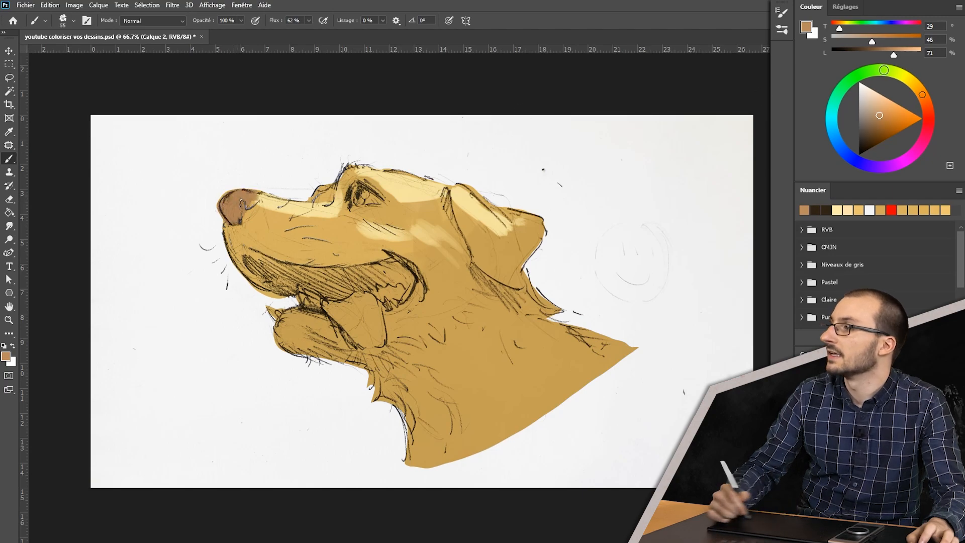
Shade the nose with a mid brown (hue 29°, saturation 48%, brightness 49%) and tint its upper rear with an olive of hue 43°.
drag(875, 124, 873, 128)
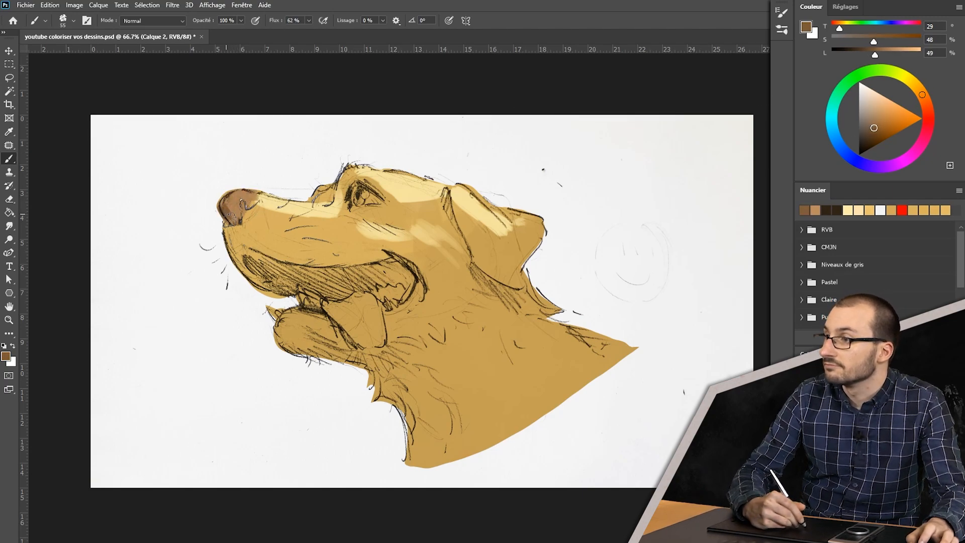
drag(227, 206, 254, 197)
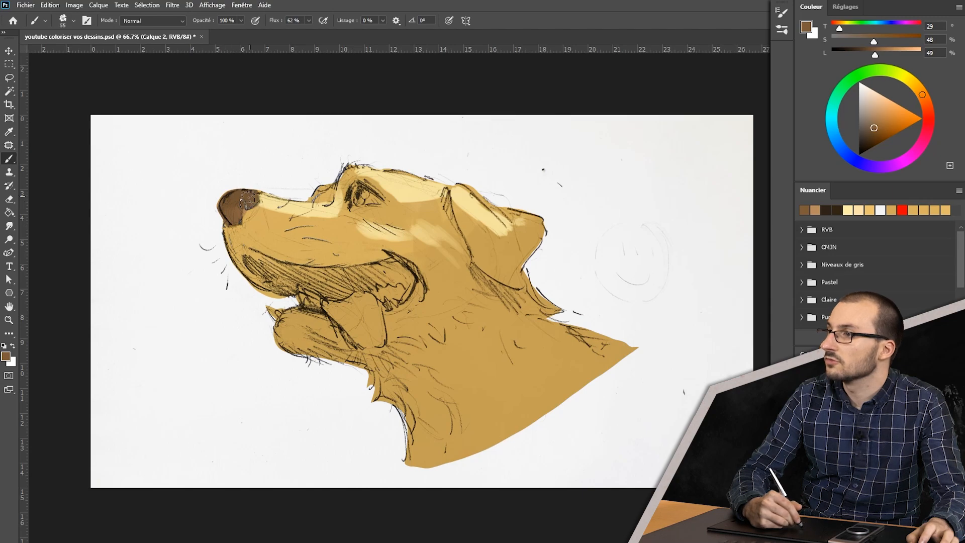
key(bracketleft)
key(bracketleft)
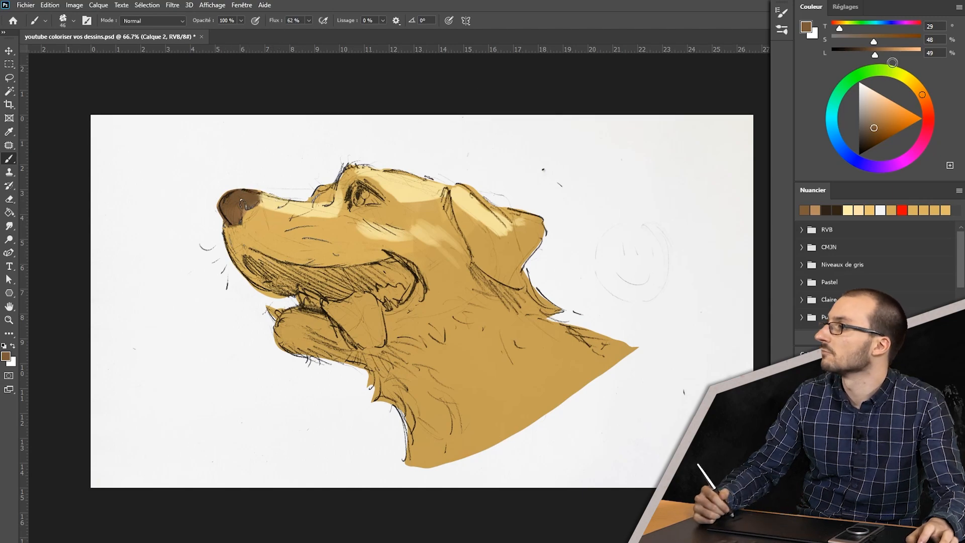
drag(920, 93, 916, 85)
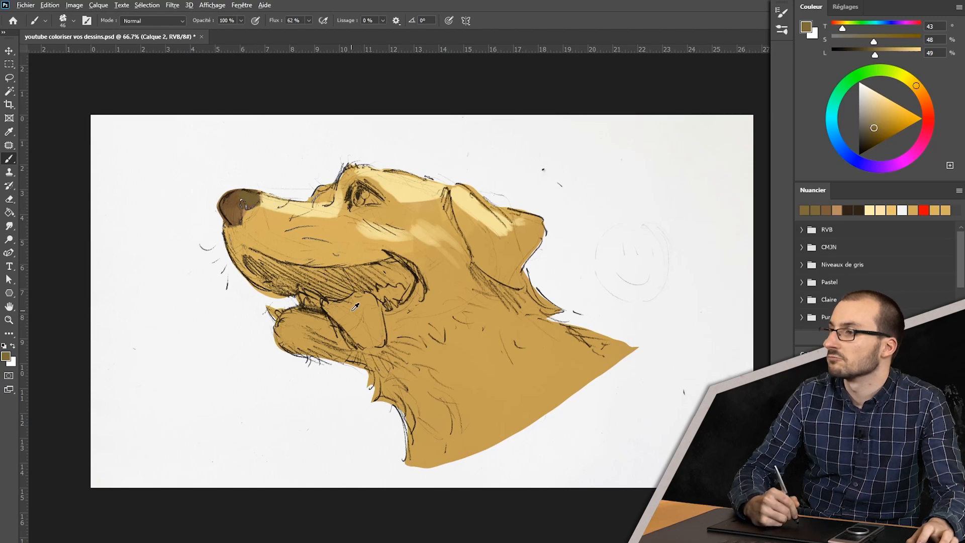
Fill the dog's tongue with a muted red (hue 0°, saturation 51%, brightness 70%).
click(925, 211)
mouse_move(873, 122)
mouse_down()
mouse_move(871, 112)
mouse_move(881, 117)
mouse_up()
mouse_move(331, 307)
mouse_down()
mouse_move(366, 339)
mouse_move(335, 307)
mouse_move(364, 297)
mouse_move(375, 340)
mouse_move(363, 336)
mouse_move(366, 317)
mouse_move(385, 301)
mouse_move(365, 343)
mouse_up()
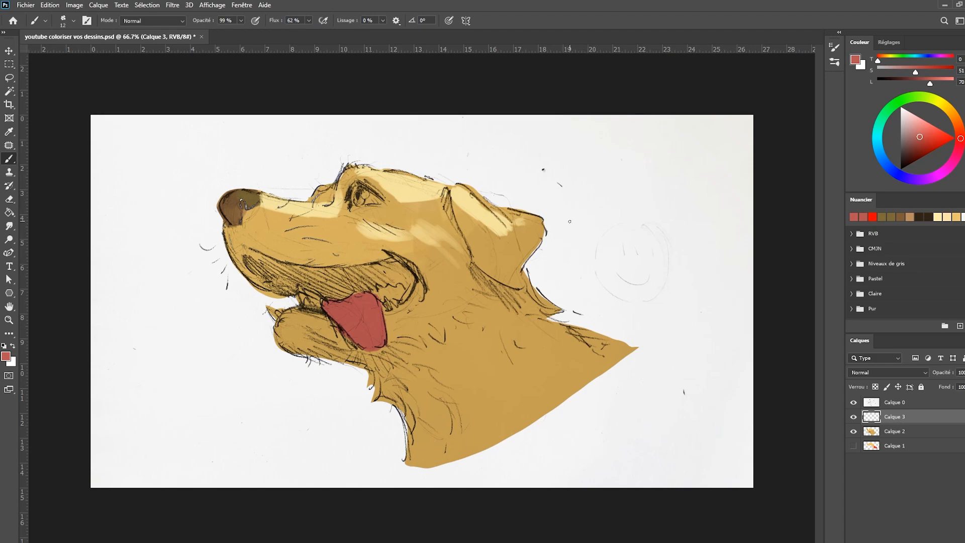
Draw red test scribbles beside the dog on Calque 3, first without smoothing and again with brush smoothing at 72%.
mouse_move(570, 235)
mouse_down()
mouse_move(613, 158)
mouse_move(691, 192)
mouse_up()
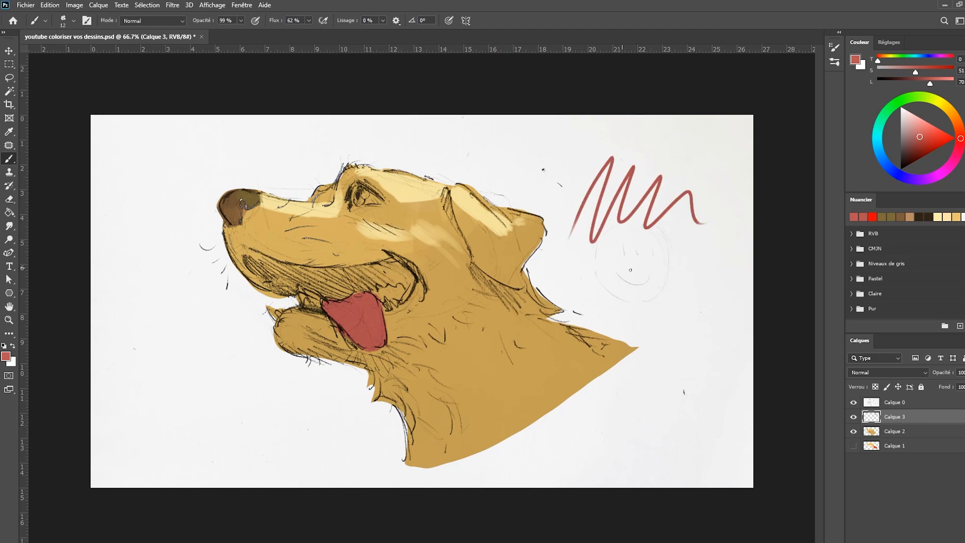
mouse_move(616, 266)
mouse_down()
mouse_move(659, 263)
mouse_move(730, 278)
mouse_move(714, 339)
mouse_up()
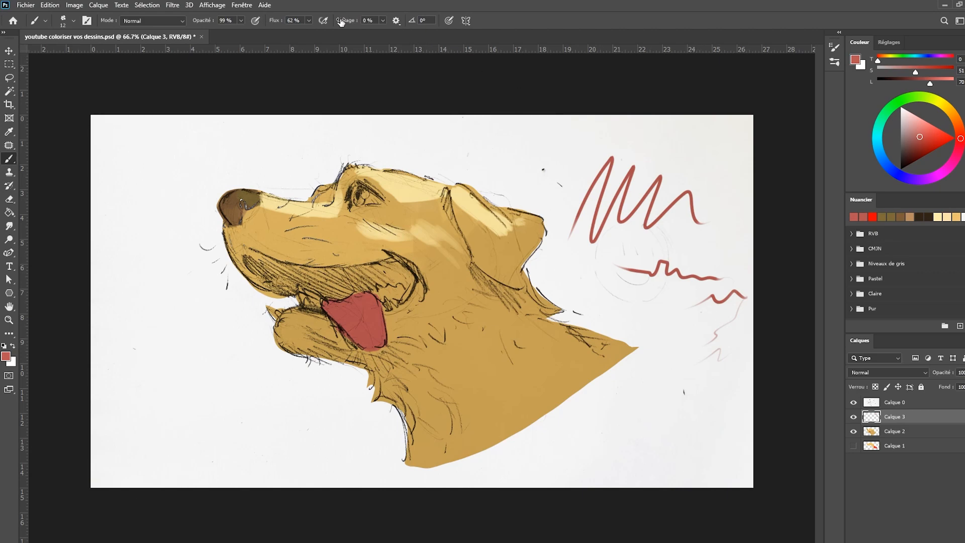
drag(343, 22, 362, 21)
mouse_move(547, 448)
mouse_down()
mouse_move(606, 406)
mouse_move(638, 450)
mouse_move(710, 400)
mouse_up()
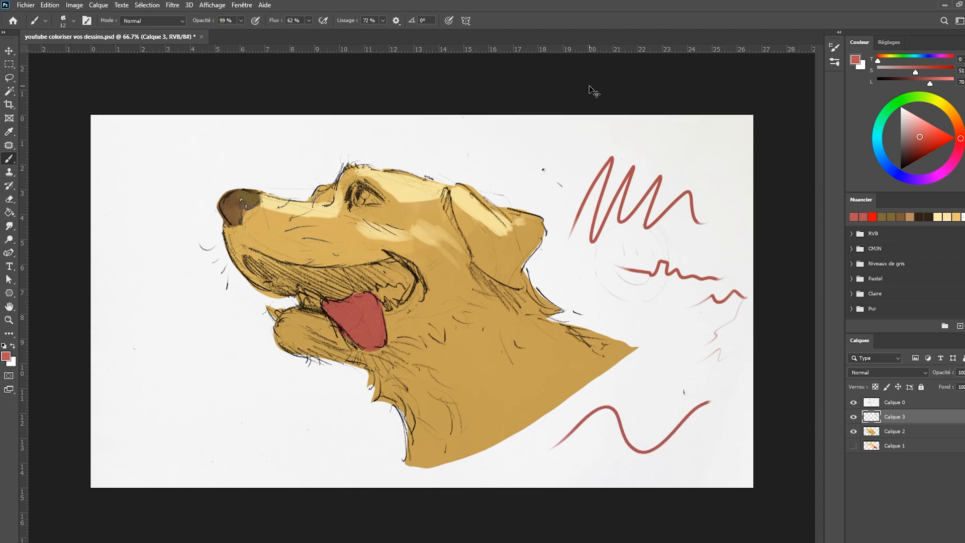
Undo the red test strokes drawn around the dog.
key(ctrl+z)
key(ctrl+z)
key(ctrl+z)
key(ctrl+z)
key(ctrl+z)
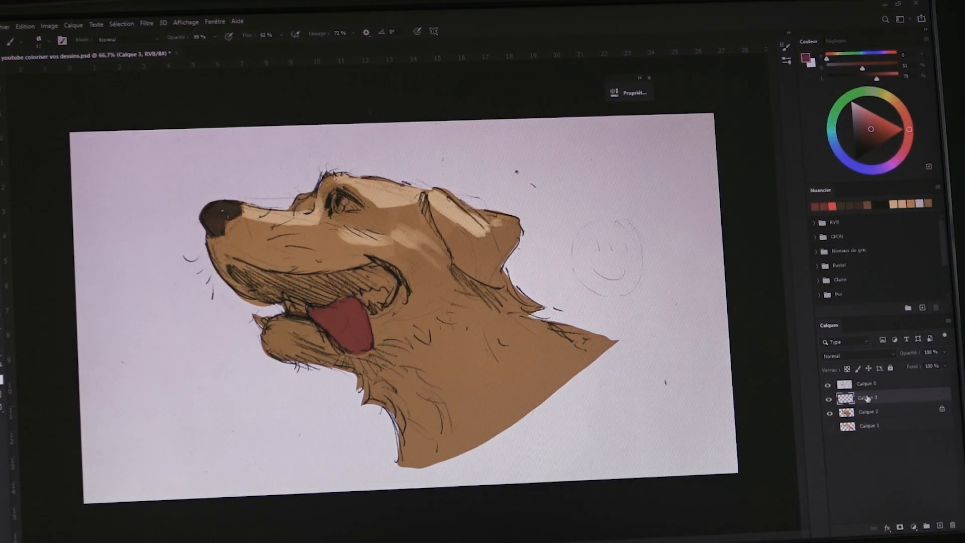
Move Calque 3 above Calque 0 and choose dark brown with the crayon lisse brush.
drag(867, 399, 864, 382)
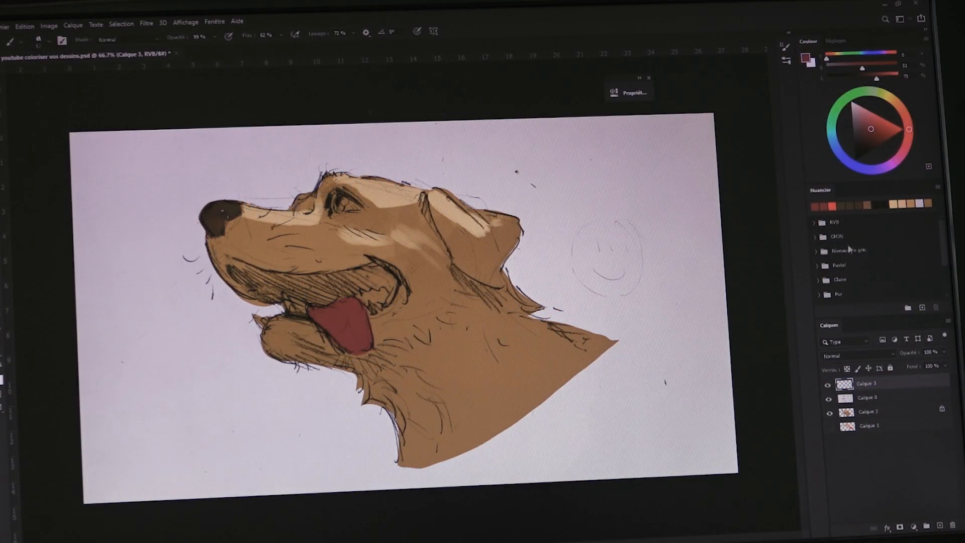
click(875, 203)
click(786, 60)
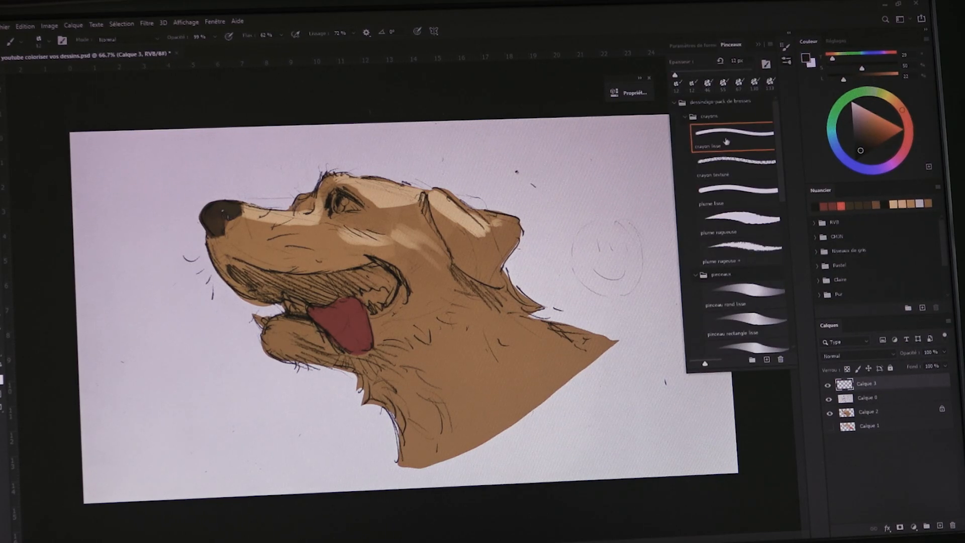
key(ctrl+plus)
key(ctrl+plus)
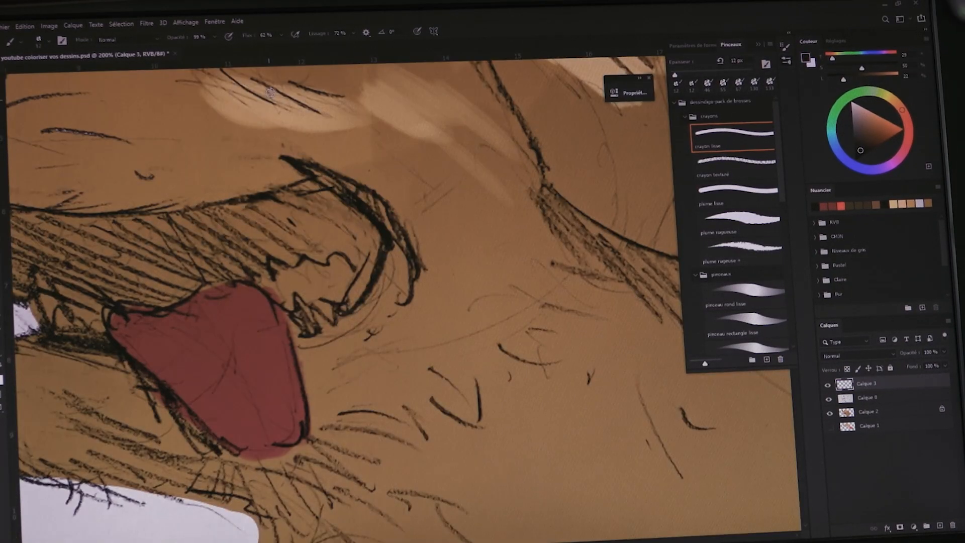
Lower Calque 0's opacity to 51% and outline the front and top of the nose in dark brown on Calque 3.
mouse_move(384, 191)
mouse_down()
mouse_move(428, 249)
mouse_move(448, 171)
mouse_up()
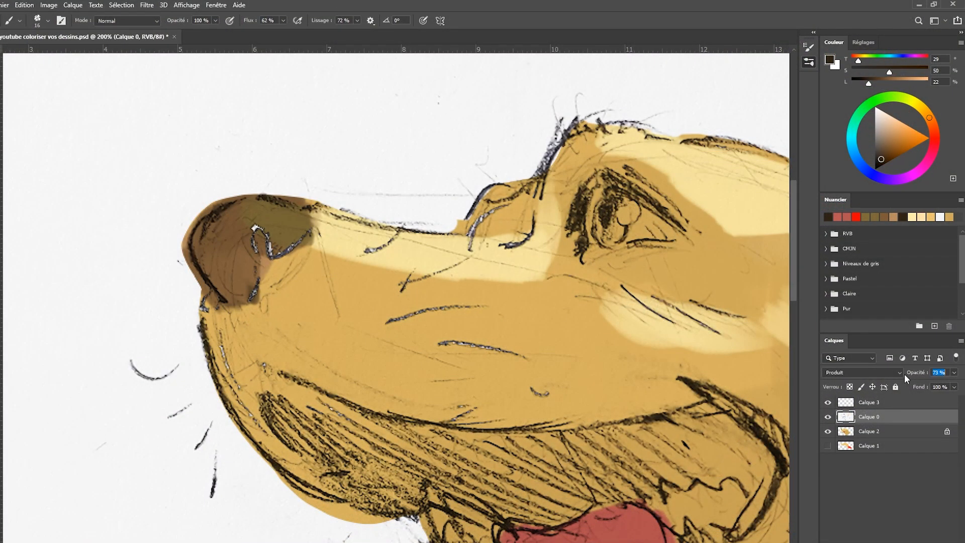
drag(920, 375, 908, 375)
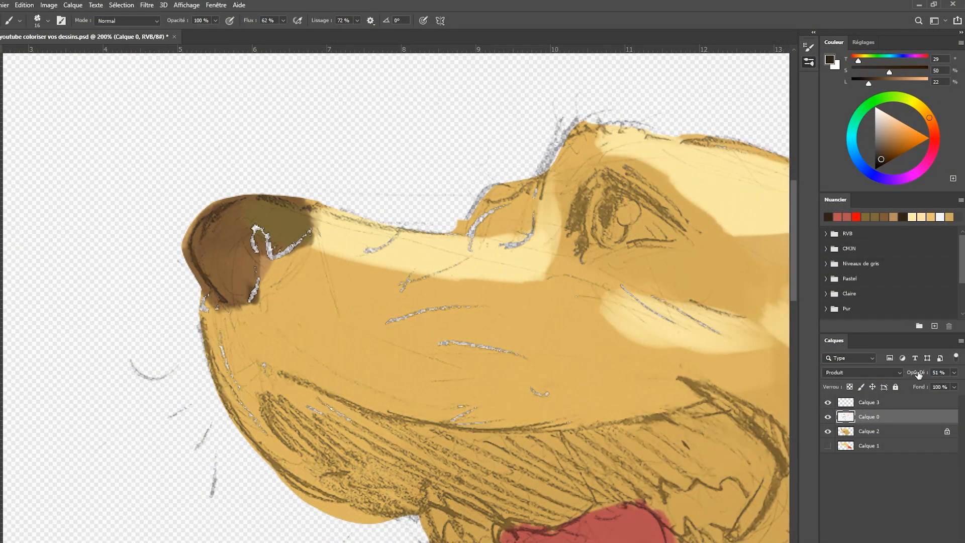
click(893, 405)
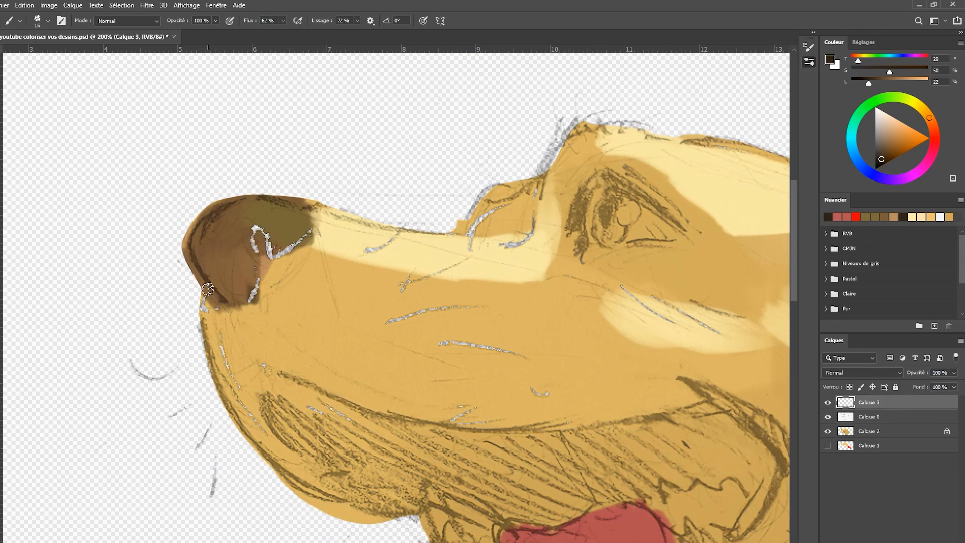
mouse_move(207, 289)
mouse_down()
mouse_move(228, 308)
mouse_move(200, 288)
mouse_move(189, 250)
mouse_move(194, 220)
mouse_move(231, 193)
mouse_move(282, 197)
mouse_move(323, 222)
mouse_up()
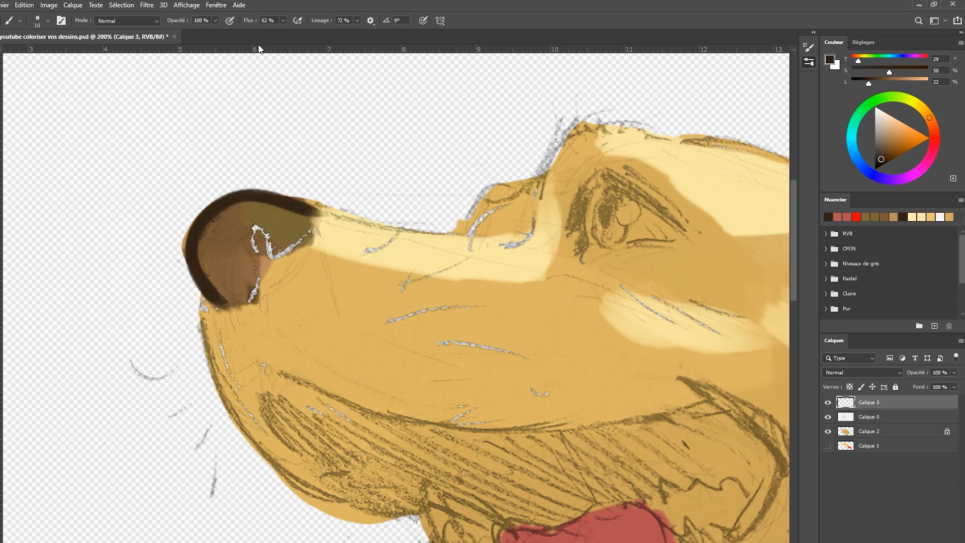
Try extending the nose outline onto the muzzle with the brush flow at 100%.
drag(251, 21, 298, 22)
drag(299, 209, 353, 219)
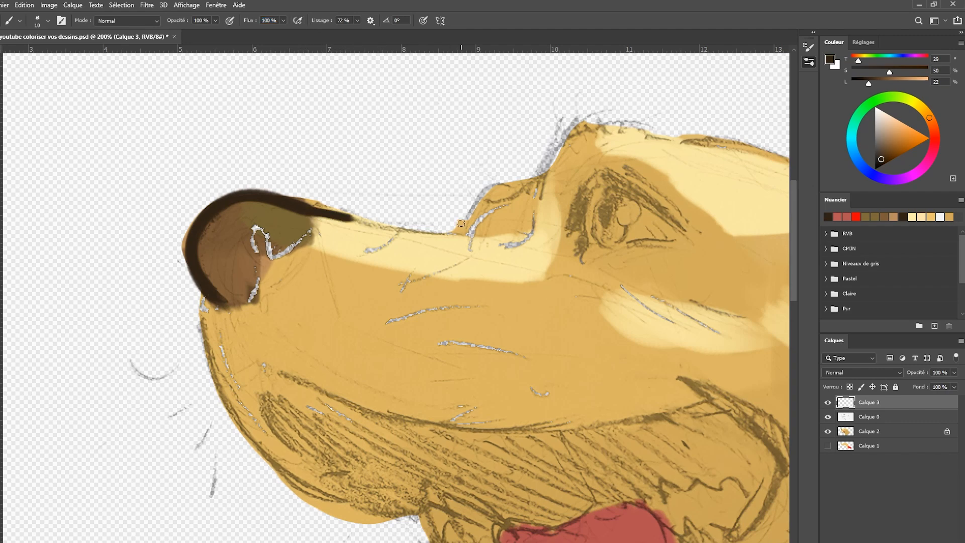
click(731, 140)
Outline the muzzle bridge in dark brown, and set brush smoothing to 35% to trace the far brow.
mouse_move(261, 201)
mouse_down()
mouse_move(451, 240)
mouse_move(504, 240)
mouse_up()
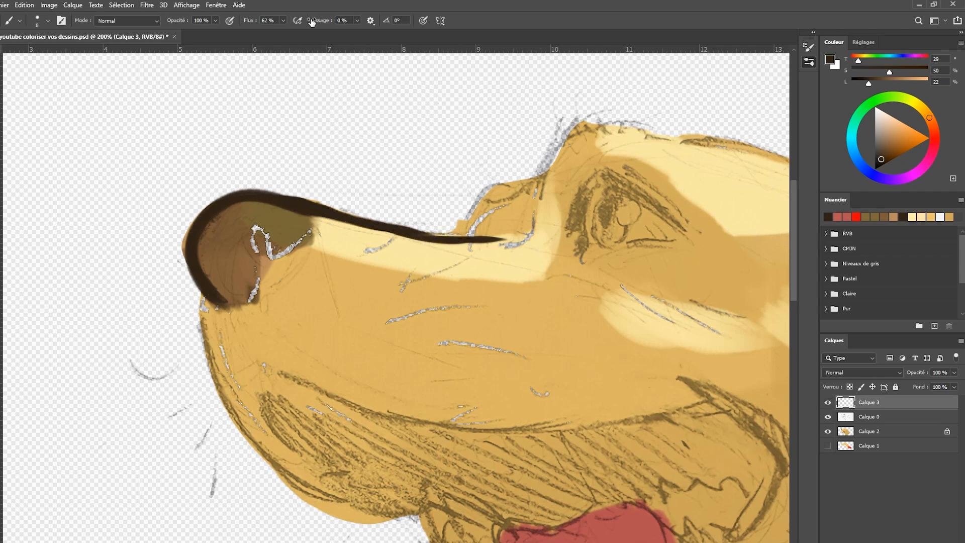
drag(312, 22, 329, 23)
mouse_move(448, 239)
mouse_down()
mouse_move(479, 195)
mouse_move(547, 178)
mouse_up()
Ink the eye in dark brown with upper and lower lid lines, a crease, the iris and the pupil.
drag(658, 143, 425, 216)
mouse_move(342, 303)
mouse_down()
mouse_move(352, 274)
mouse_move(455, 301)
mouse_up()
drag(402, 239, 468, 296)
drag(431, 249, 477, 294)
drag(363, 322, 440, 318)
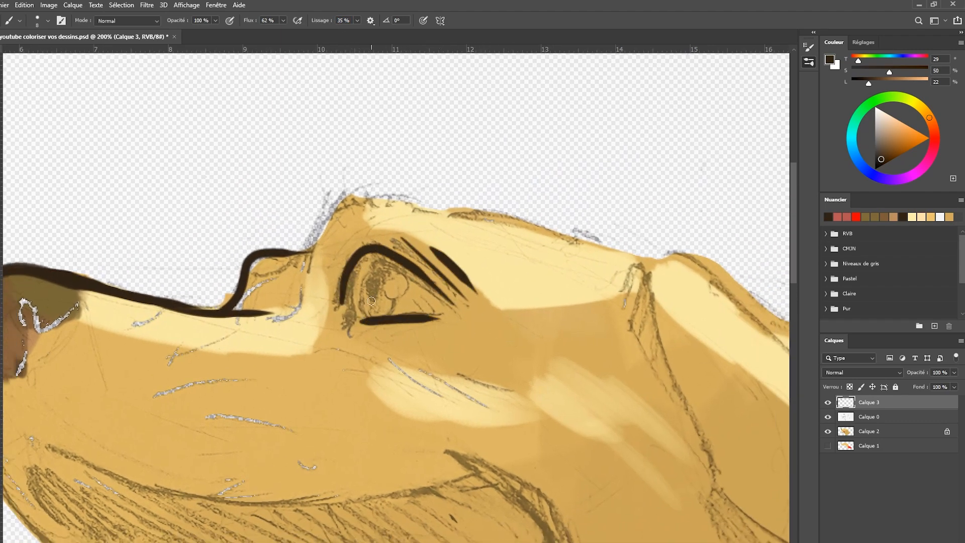
mouse_move(360, 274)
mouse_down()
mouse_move(368, 319)
mouse_move(391, 316)
mouse_move(372, 293)
mouse_move(395, 281)
mouse_up()
click(396, 267)
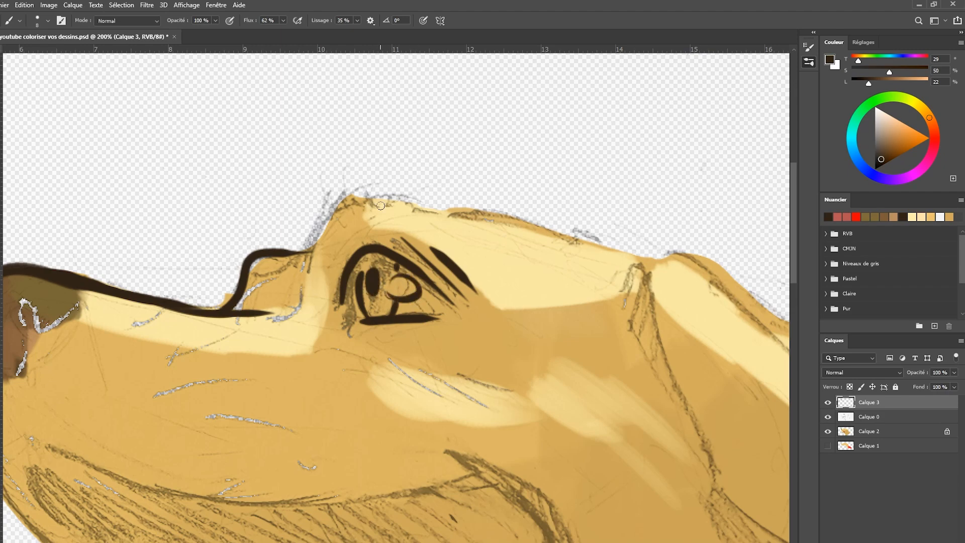
Outline the top of the head from the forehead to the ear base and join it to the brow.
mouse_move(330, 219)
mouse_down()
mouse_move(372, 196)
mouse_move(508, 235)
mouse_up()
drag(433, 212, 655, 273)
mouse_move(536, 265)
mouse_down()
mouse_move(534, 209)
mouse_move(639, 233)
mouse_up()
drag(391, 277, 416, 206)
Outline the ear's front, lower and rear edges in dark brown, redrawing the misplaced strokes.
drag(465, 321, 399, 242)
key(ctrl+minus)
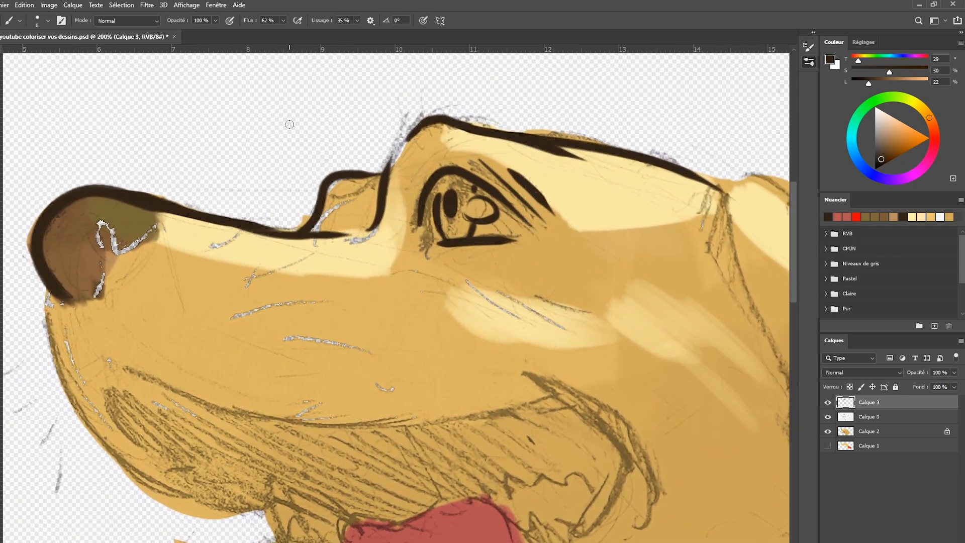
mouse_move(559, 256)
mouse_down()
mouse_move(605, 349)
mouse_move(582, 319)
mouse_move(626, 379)
mouse_move(660, 394)
mouse_up()
mouse_move(589, 285)
mouse_down()
mouse_move(529, 285)
mouse_move(538, 314)
mouse_up()
key(ctrl+z)
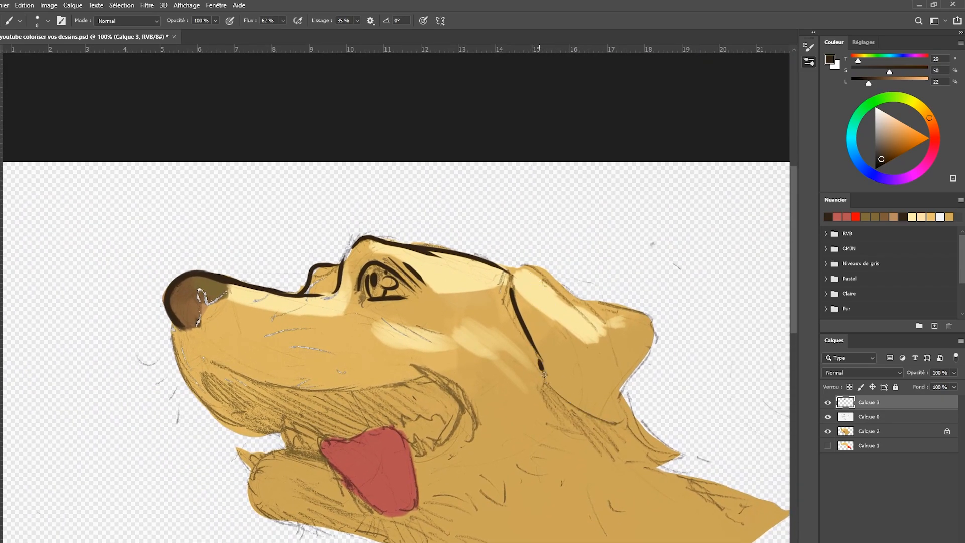
mouse_move(544, 374)
mouse_down()
mouse_move(626, 435)
mouse_move(558, 389)
mouse_move(535, 351)
mouse_up()
key(ctrl+z)
mouse_move(623, 420)
mouse_down()
mouse_move(625, 384)
mouse_move(655, 319)
mouse_up()
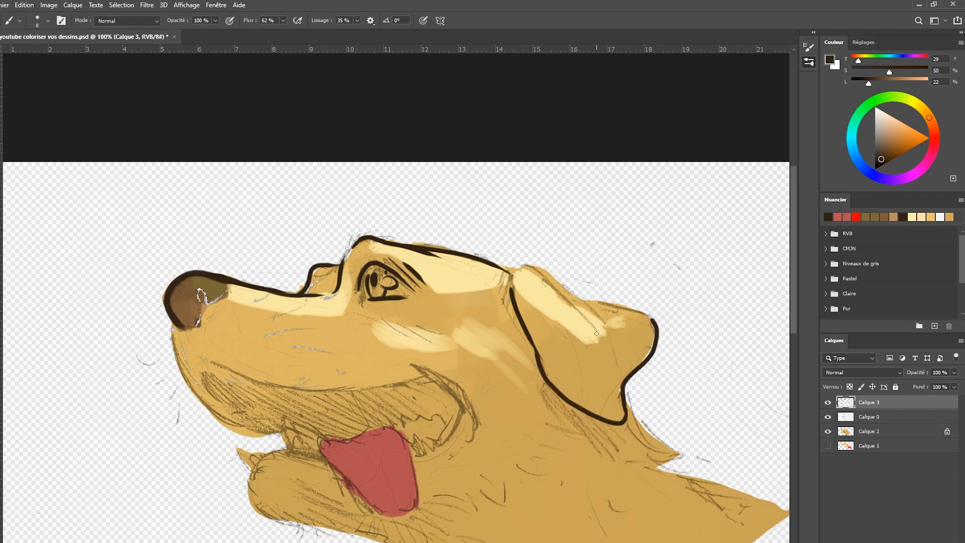
Outline the front of the muzzle and the upper lip, and draw a thicker crease at the mouth corner with a larger brush.
drag(401, 380, 462, 290)
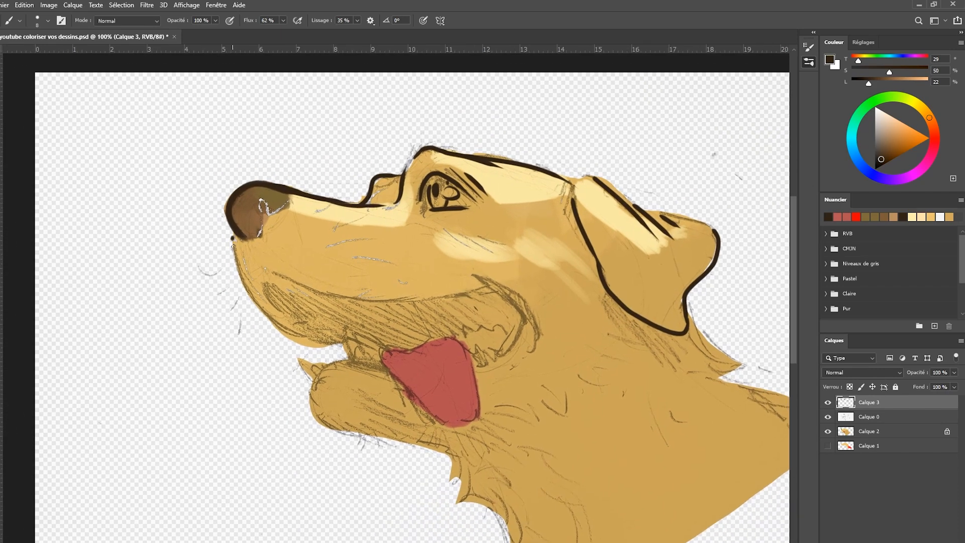
mouse_move(233, 247)
mouse_down()
mouse_move(302, 344)
mouse_move(347, 342)
mouse_up()
mouse_move(261, 270)
mouse_down()
mouse_move(344, 297)
mouse_move(484, 302)
mouse_move(547, 347)
mouse_up()
key(bracketright)
key(bracketright)
key(bracketright)
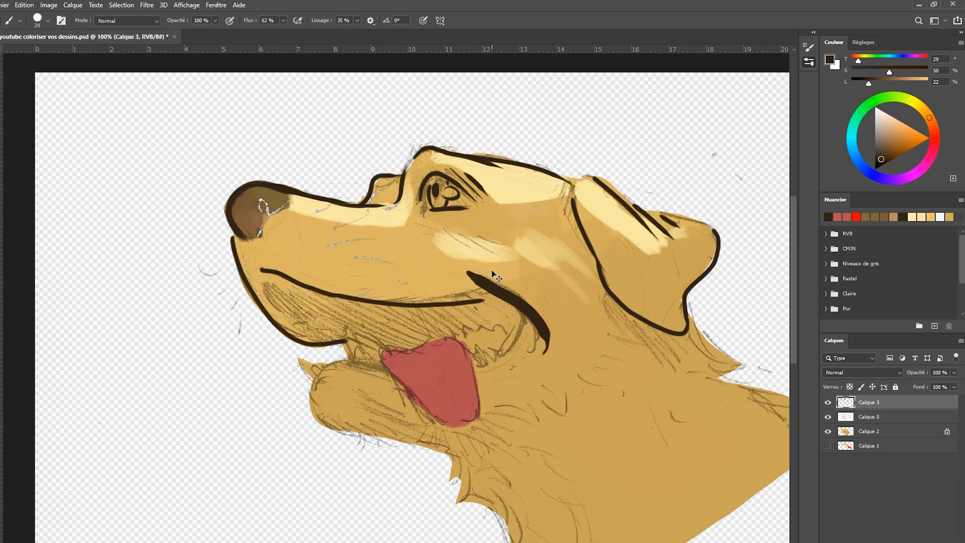
Redraw the thick tapered crease at the mouth corner and ink the curved stroke below it that closes the rear of the mouth.
key(ctrl+z)
mouse_move(462, 272)
mouse_down()
mouse_move(528, 319)
mouse_move(532, 348)
mouse_up()
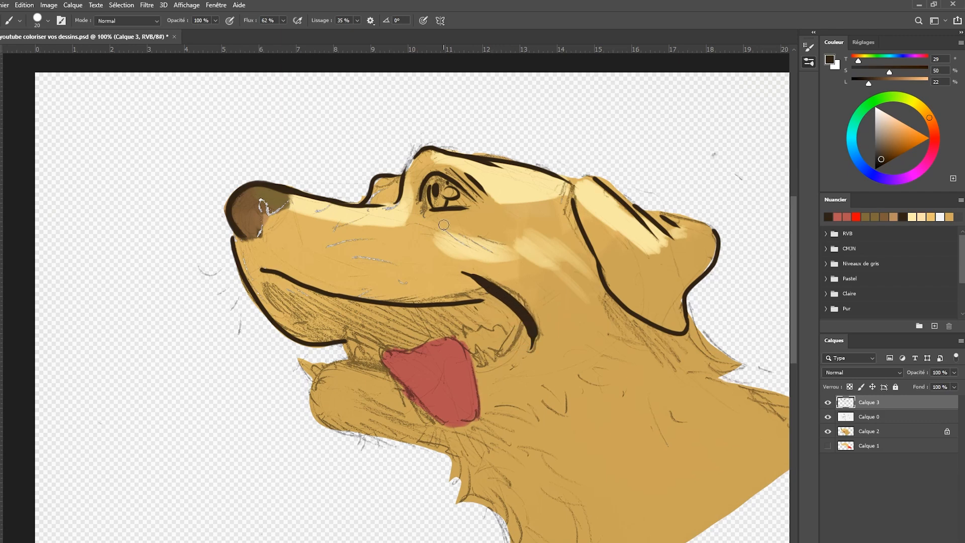
key(ctrl+z)
mouse_move(474, 275)
mouse_down()
mouse_move(516, 306)
mouse_move(534, 347)
mouse_move(509, 302)
mouse_up()
drag(487, 361, 523, 327)
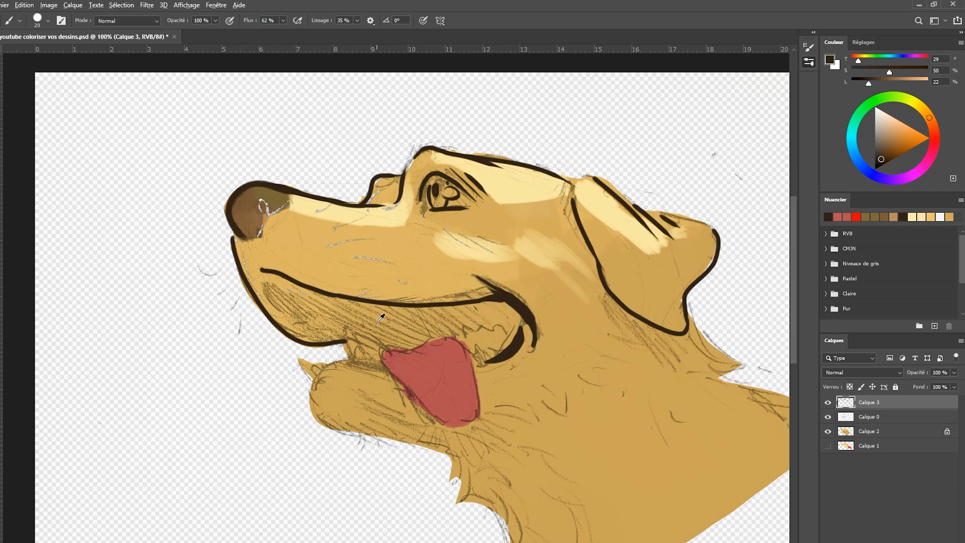
Outline the teeth, tongue and lower jaw with a finer brush, and ink the inner lip line and the gum edge behind the tongue.
mouse_move(350, 358)
mouse_down()
mouse_move(346, 325)
mouse_move(366, 348)
mouse_up()
mouse_move(384, 353)
mouse_down()
mouse_move(441, 423)
mouse_move(449, 338)
mouse_move(387, 353)
mouse_up()
mouse_move(314, 378)
mouse_down()
mouse_move(312, 402)
mouse_move(354, 435)
mouse_move(427, 446)
mouse_up()
drag(326, 424, 343, 432)
drag(314, 379, 301, 359)
drag(301, 359, 376, 366)
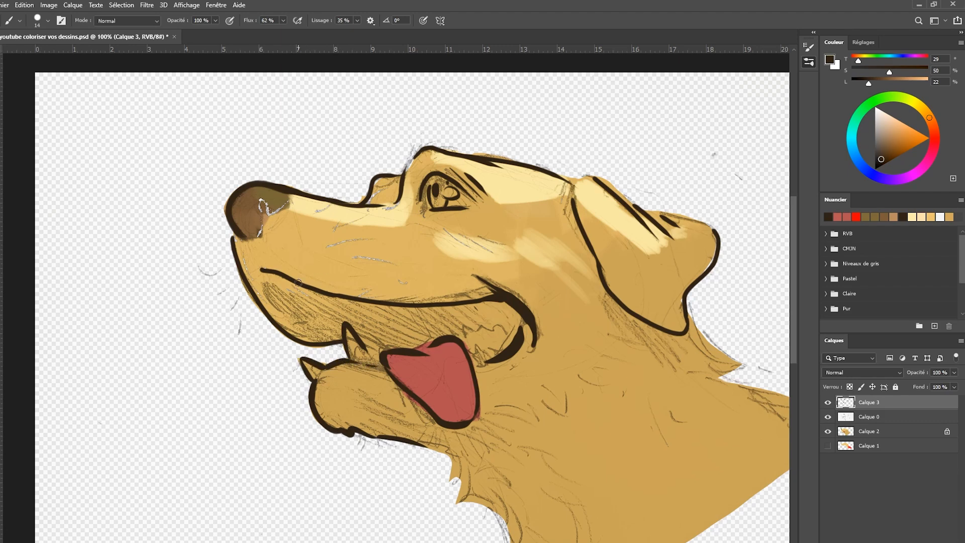
drag(265, 282, 289, 320)
mouse_move(463, 342)
mouse_down()
mouse_move(487, 327)
mouse_move(522, 337)
mouse_up()
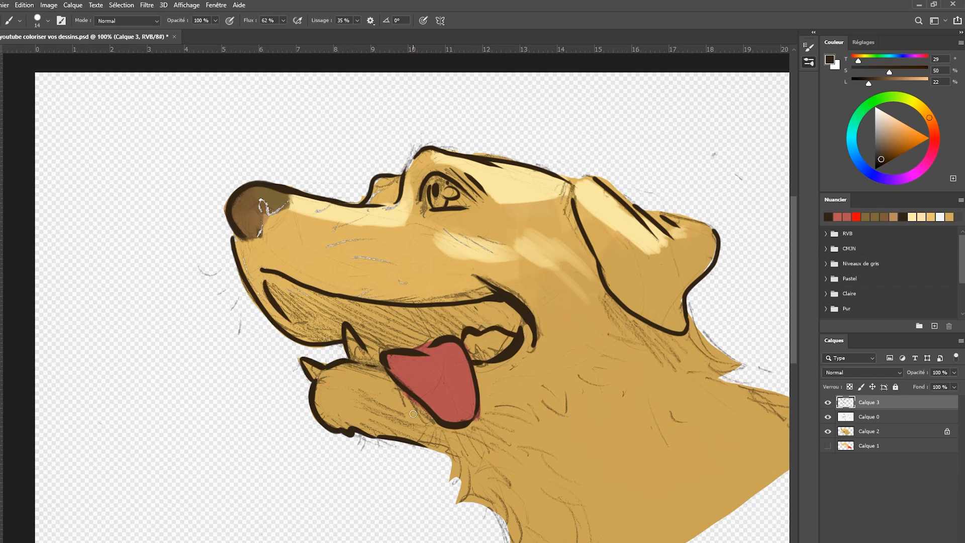
Ink the throat contour from the lower jaw to the neck fur, and add short tapered fur strokes on the side of the neck.
mouse_move(377, 440)
mouse_down()
mouse_move(457, 458)
mouse_move(480, 502)
mouse_move(511, 475)
mouse_up()
drag(561, 410, 590, 428)
drag(592, 391, 611, 420)
drag(598, 374, 624, 389)
Ink the fur strokes beneath the ear and the contour along the back of the neck, redrawing the misplaced stroke.
mouse_move(634, 302)
mouse_down()
mouse_move(425, 376)
mouse_move(444, 429)
mouse_up()
drag(410, 375, 457, 418)
drag(442, 403, 518, 437)
mouse_move(534, 439)
mouse_down()
mouse_move(507, 451)
mouse_move(626, 495)
mouse_up()
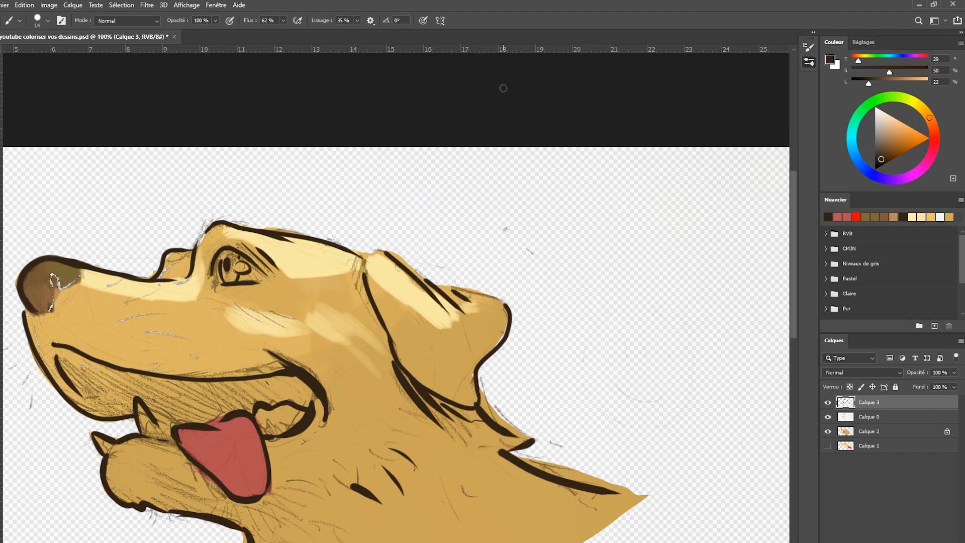
key(ctrl+z)
mouse_move(480, 403)
mouse_down()
mouse_move(541, 440)
mouse_move(519, 452)
mouse_up()
drag(518, 451, 615, 485)
key(ctrl+minus)
key(ctrl+minus)
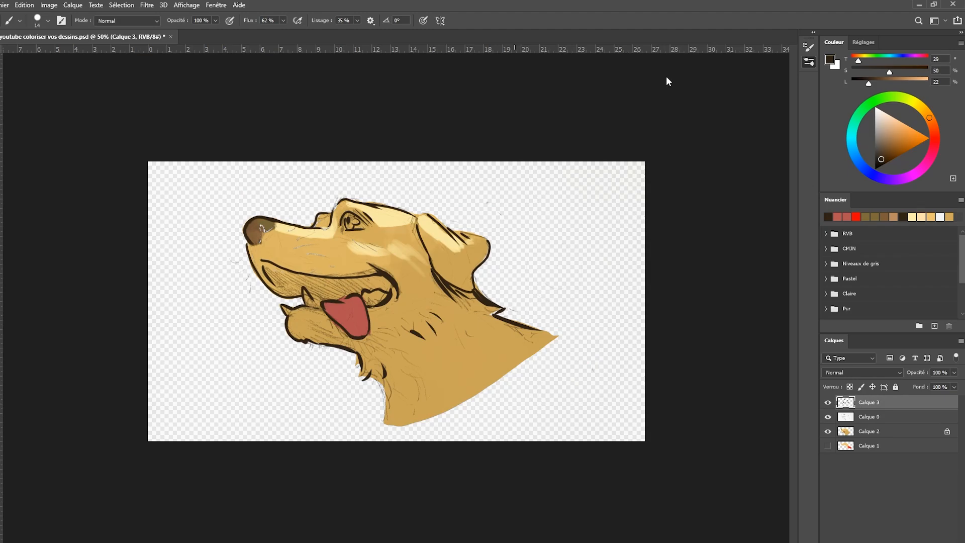